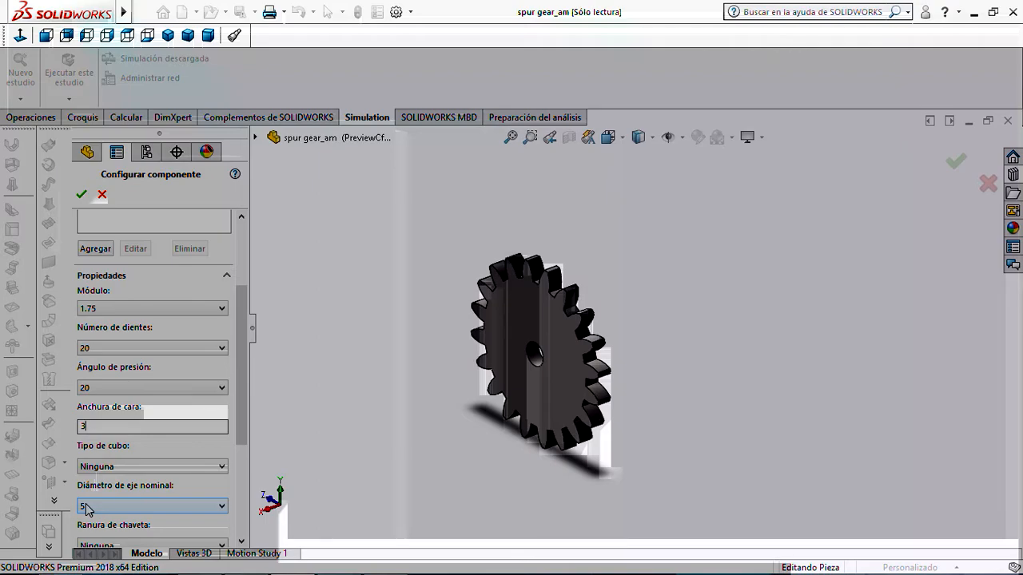
Step: Generate the spur gear with module 1.75, 20 teeth, pressure angle 20, face width 3 and nominal shaft diameter 5
click(80, 198)
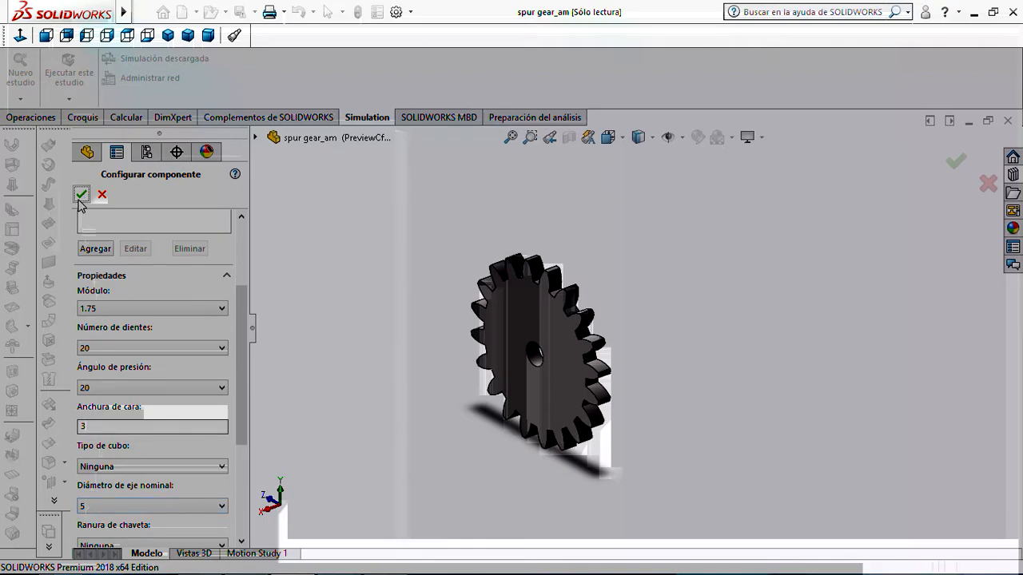
middle_drag(524, 287, 496, 315)
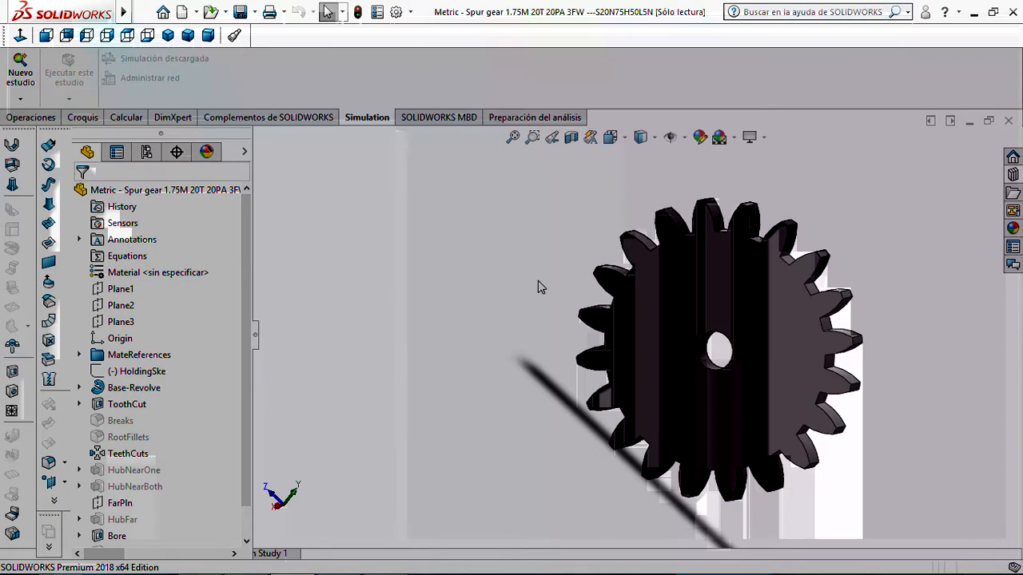
mouse_move(538, 268)
middle_down()
mouse_move(486, 290)
mouse_move(521, 265)
middle_up()
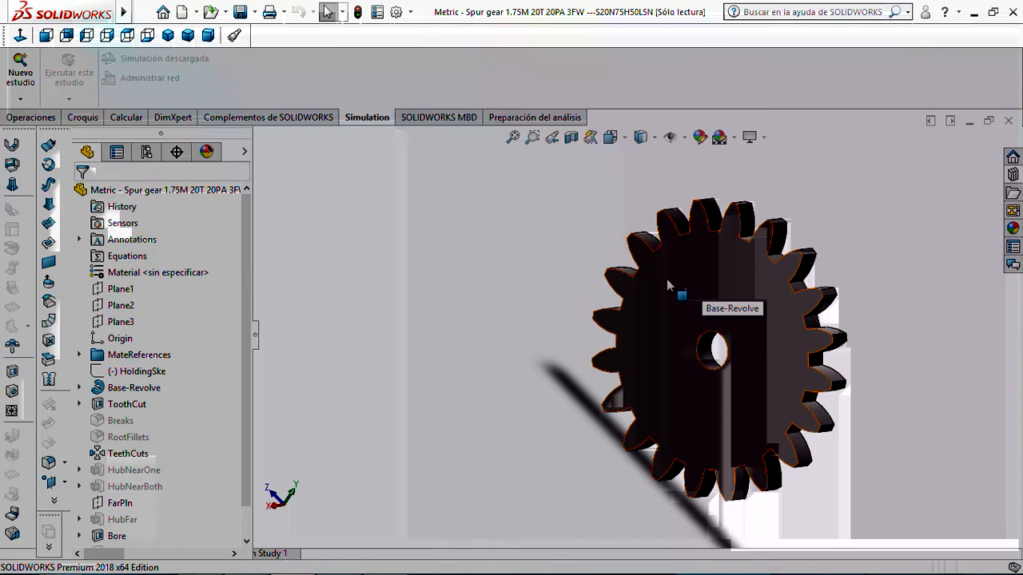
right_click(656, 301)
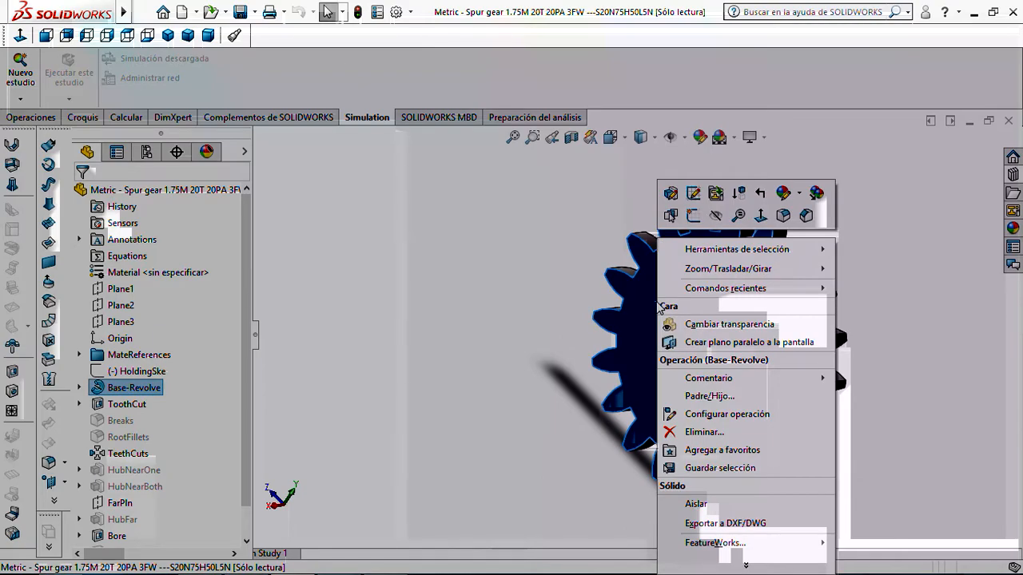
click(675, 192)
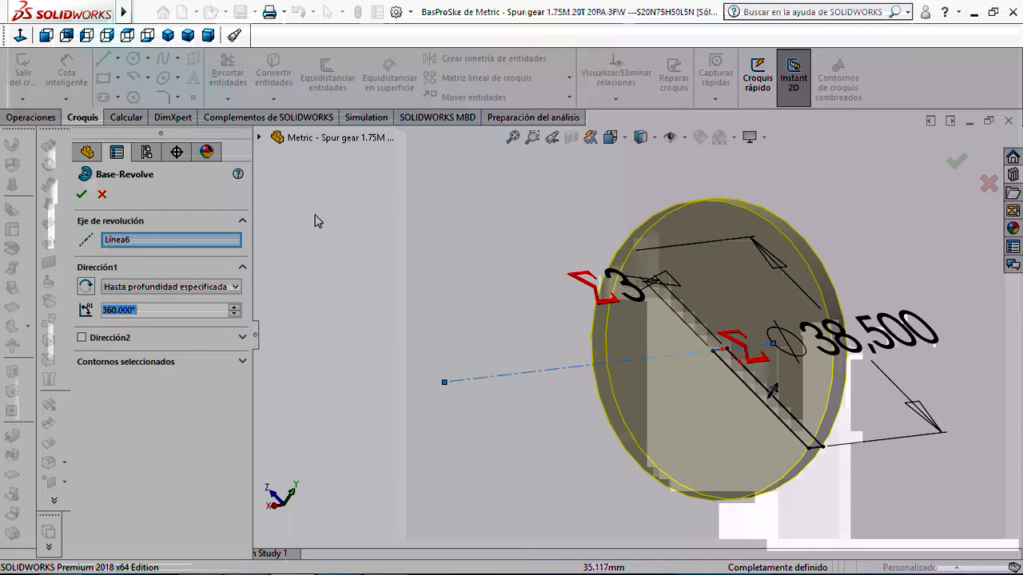
click(102, 194)
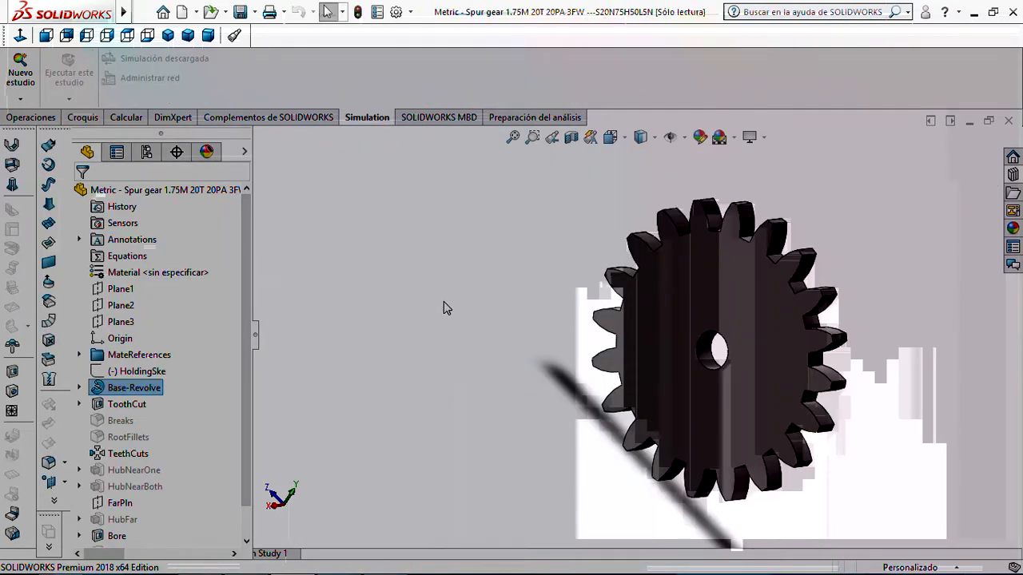
Step: Start saving the gear under a new name, and create and open a folder named engrane in Escritorio as its destination
click(254, 11)
click(267, 50)
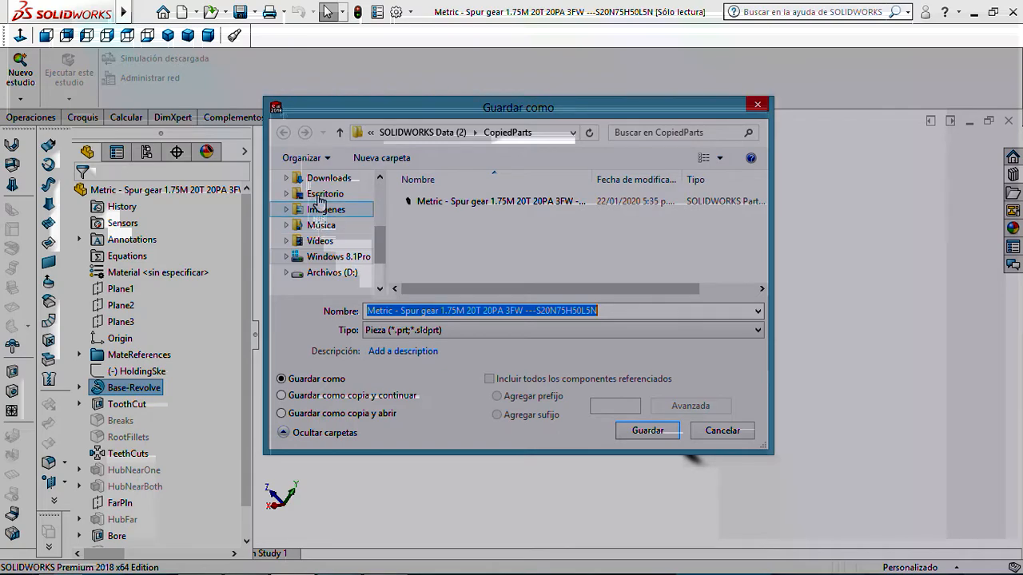
click(322, 196)
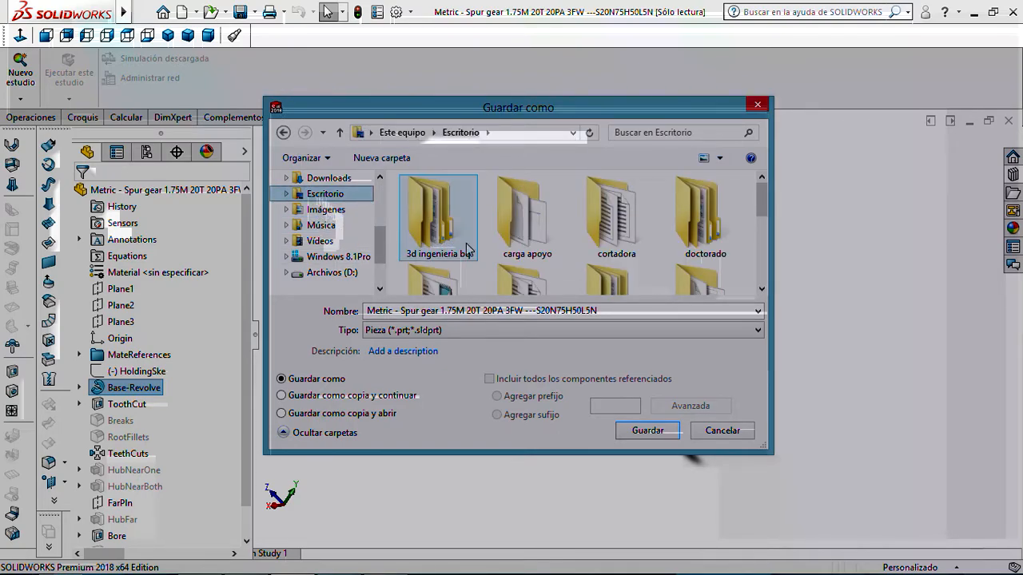
drag(764, 204, 743, 281)
right_click(581, 260)
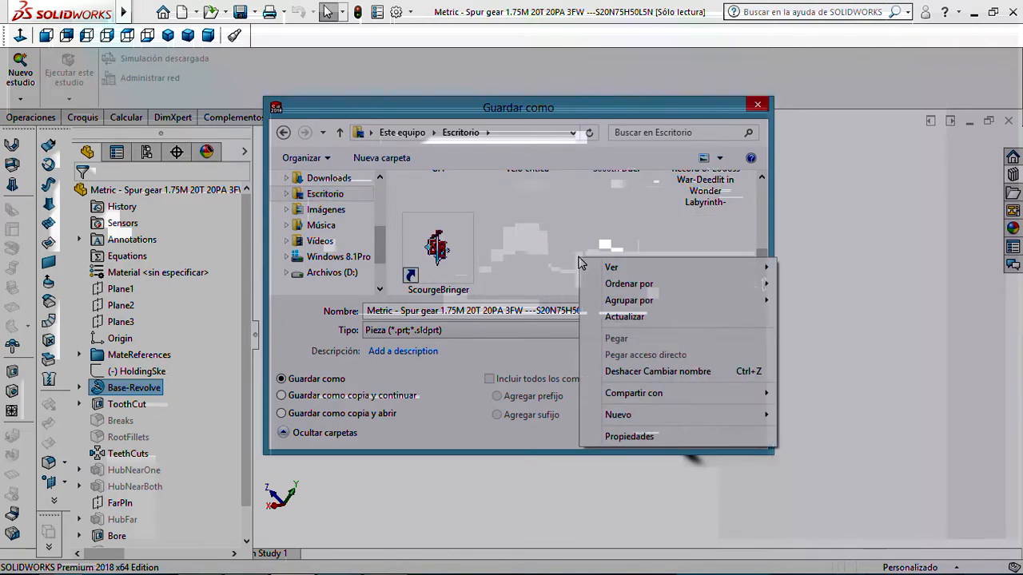
mouse_move(614, 421)
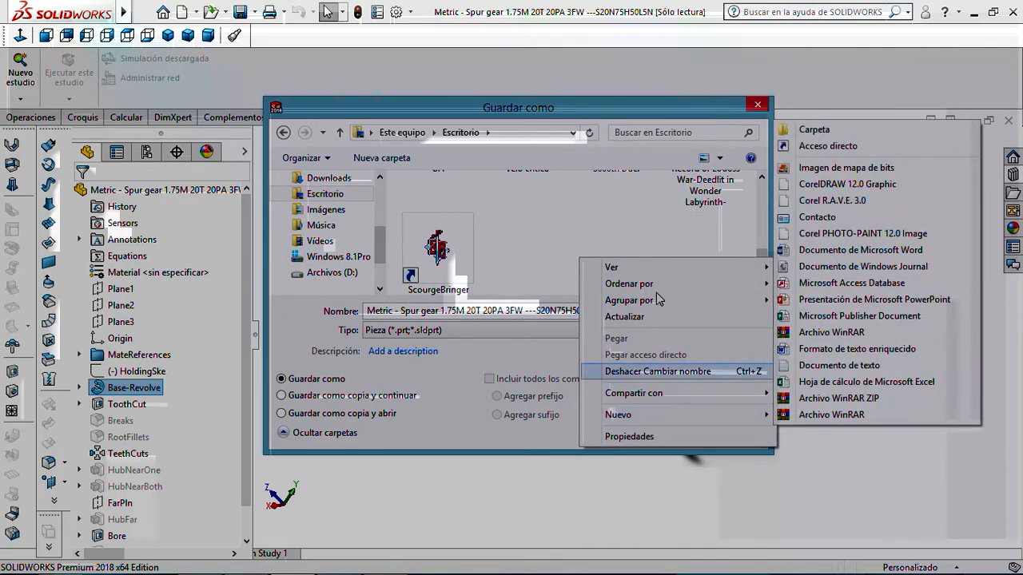
click(803, 120)
text(engrane)
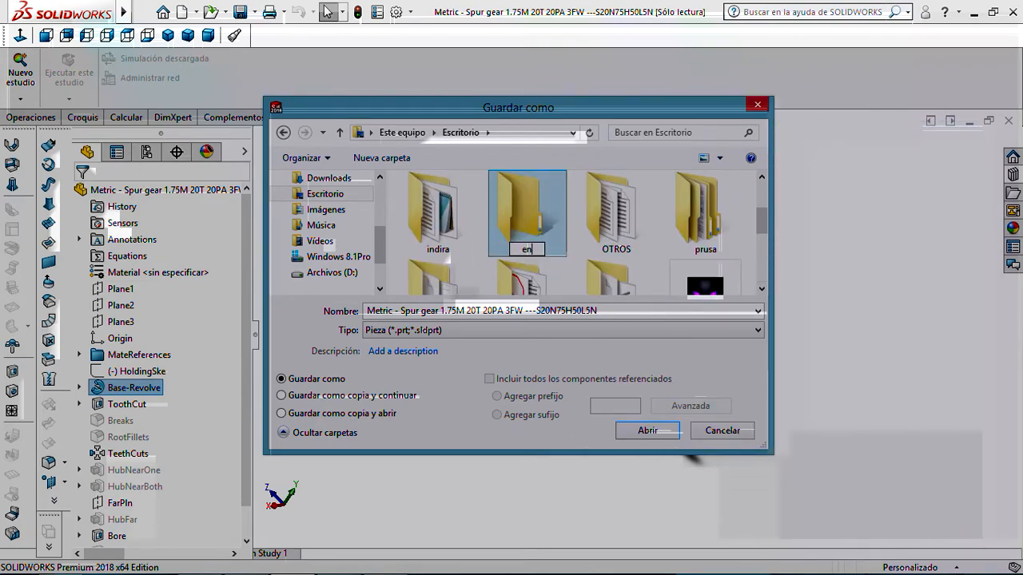
click(609, 223)
double_click(438, 218)
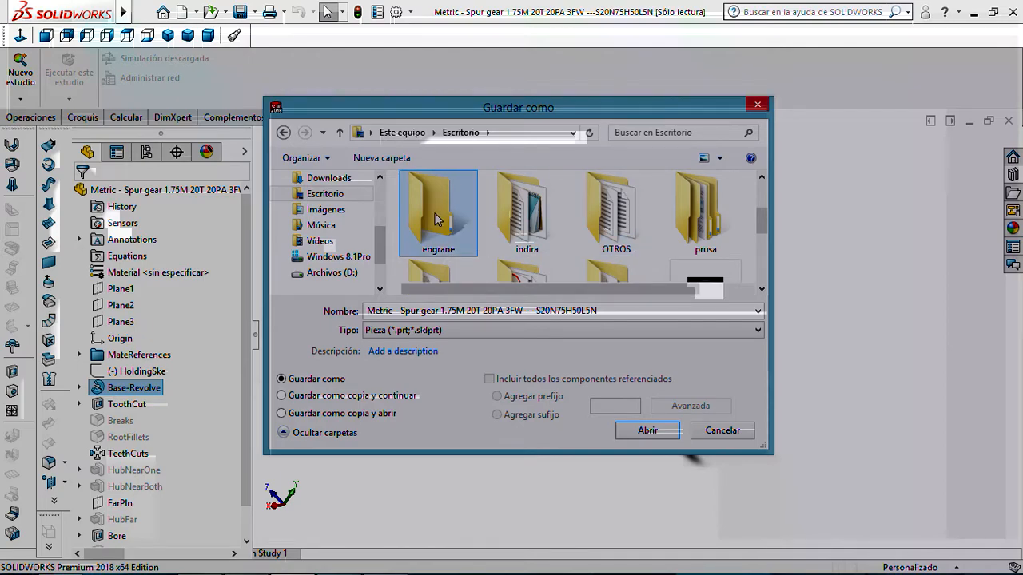
Step: Shorten the file name to 1.75M 20T 20PA 3FW and save the gear part in the engrane folder
click(607, 314)
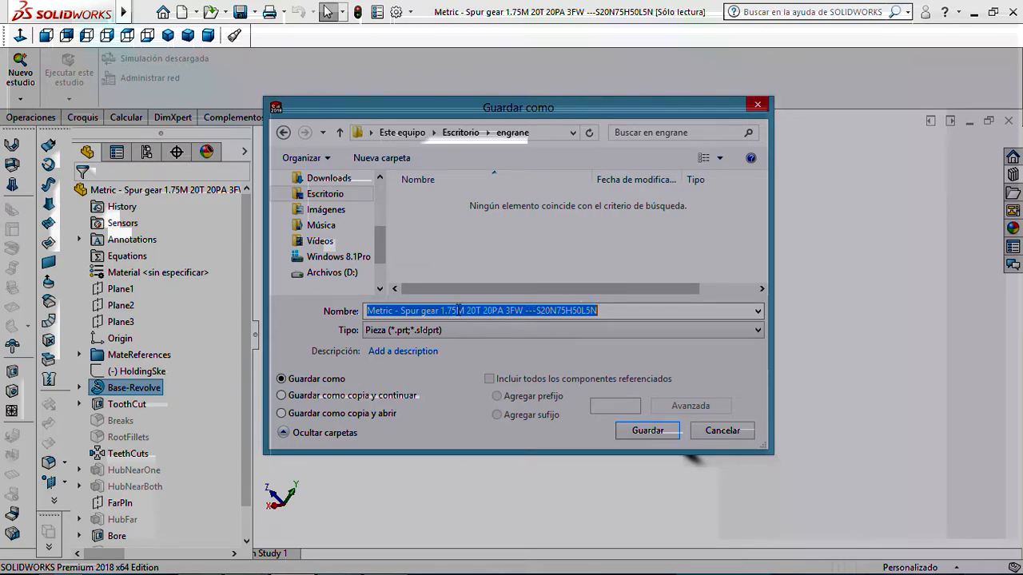
drag(441, 310, 346, 314)
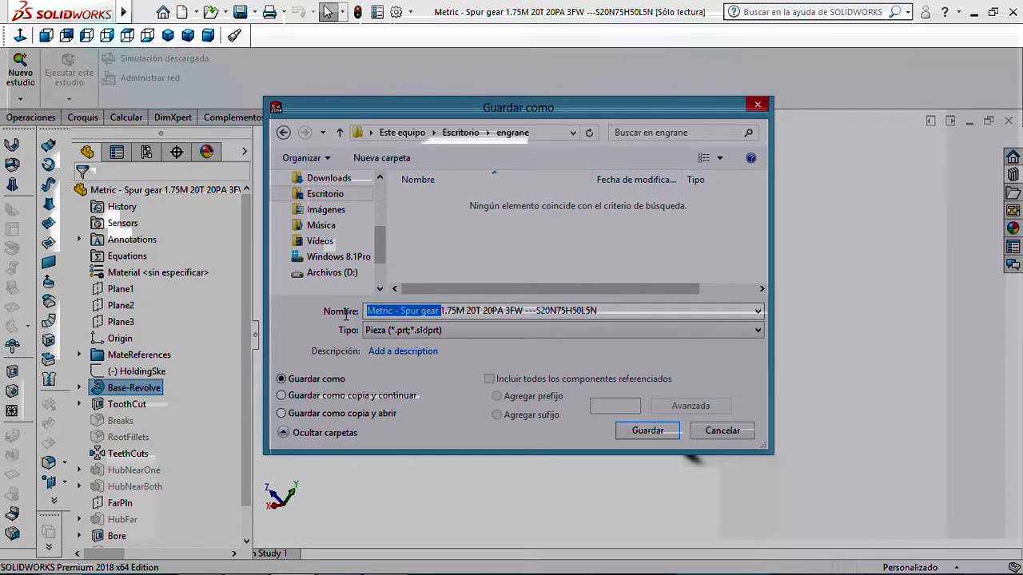
key(Delete)
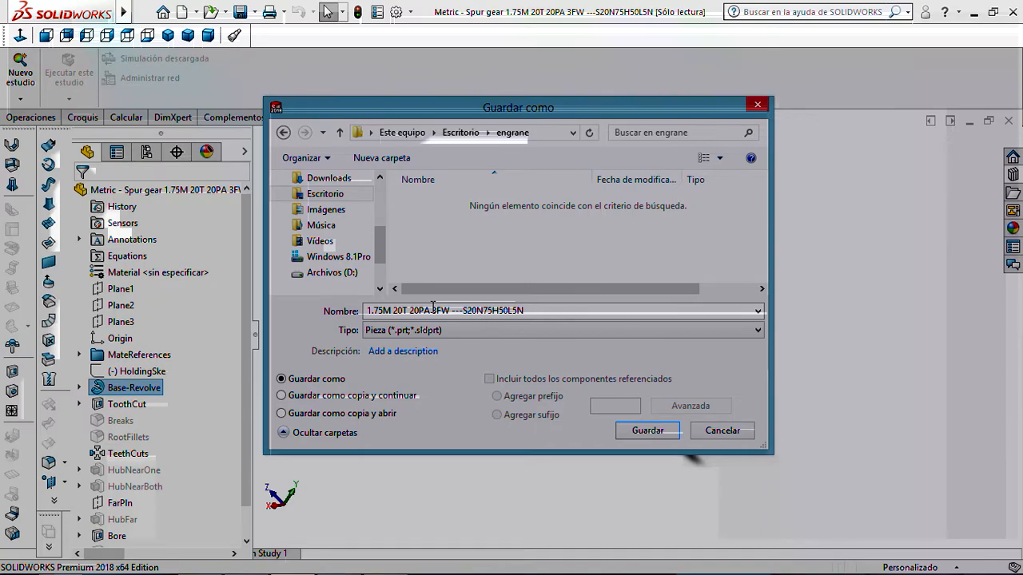
drag(518, 310, 460, 310)
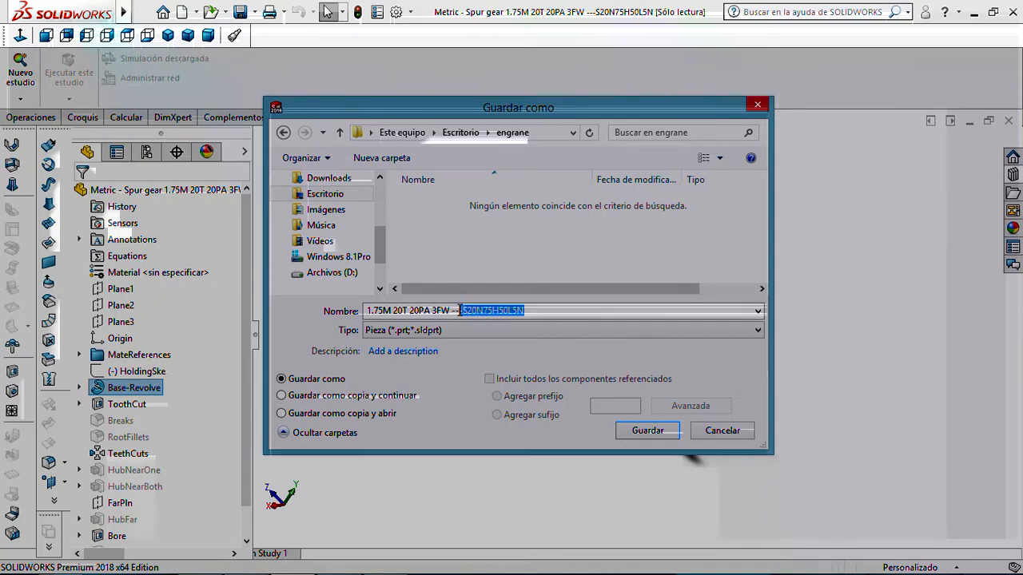
key(Delete)
click(643, 431)
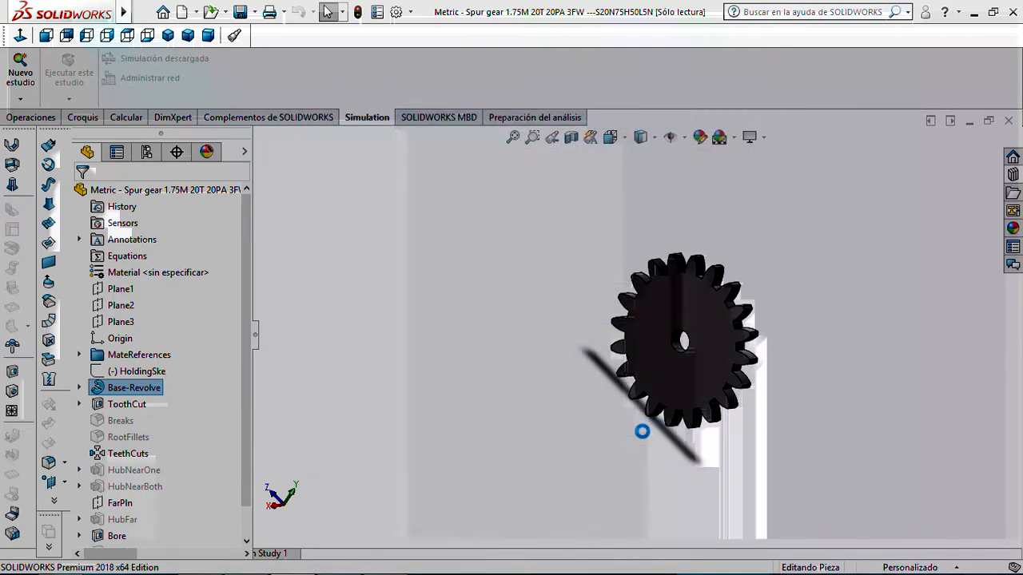
Step: Close the current gear document and open the saved part 1.75M 20T 20PA 3FW from the engrane folder
click(1008, 120)
click(226, 11)
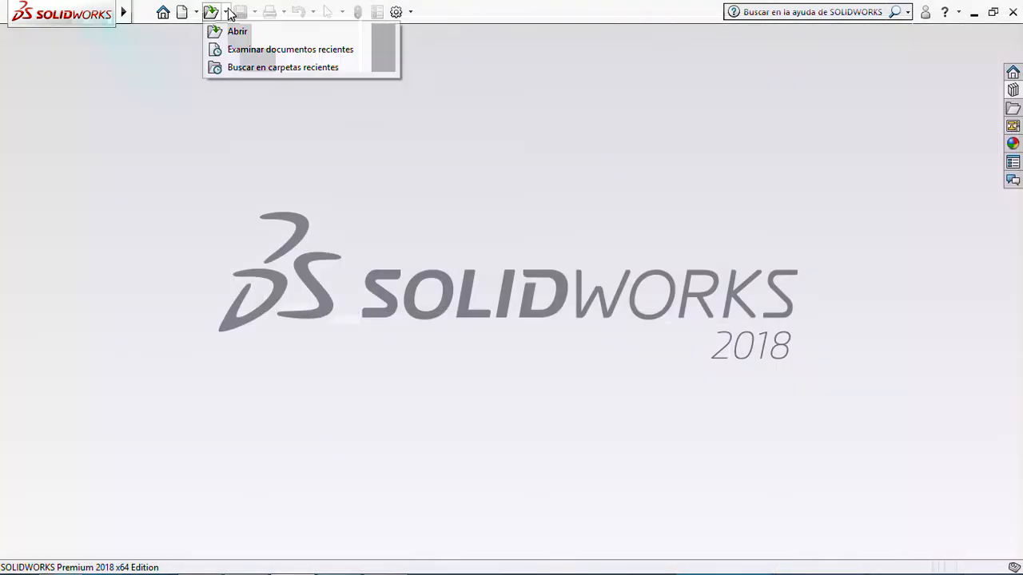
click(236, 30)
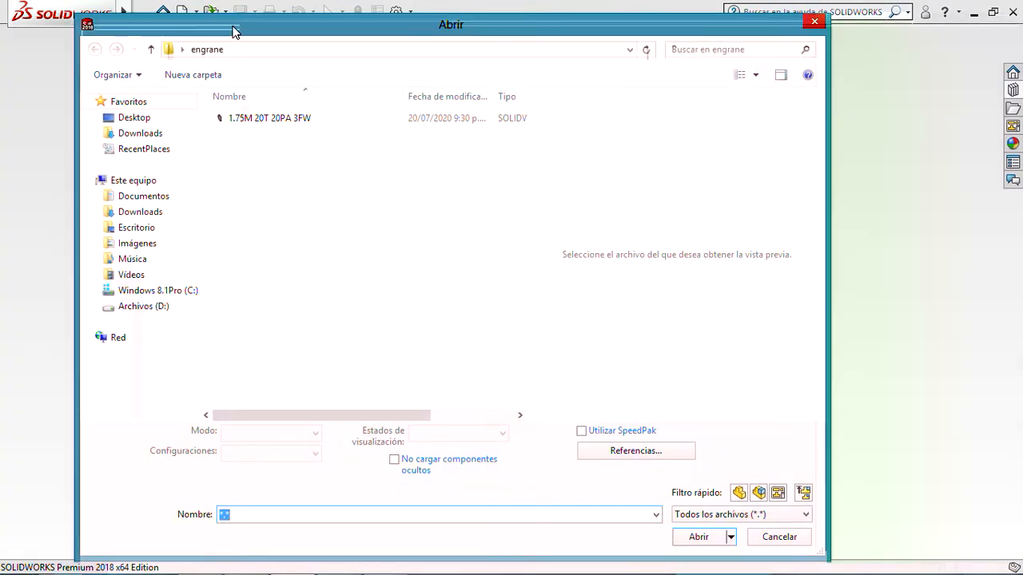
click(264, 119)
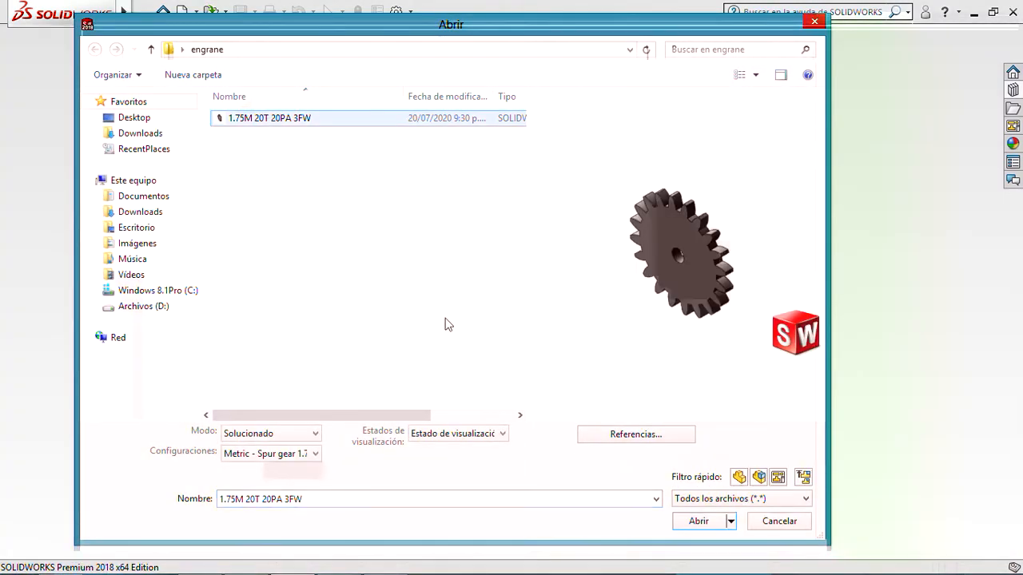
click(703, 533)
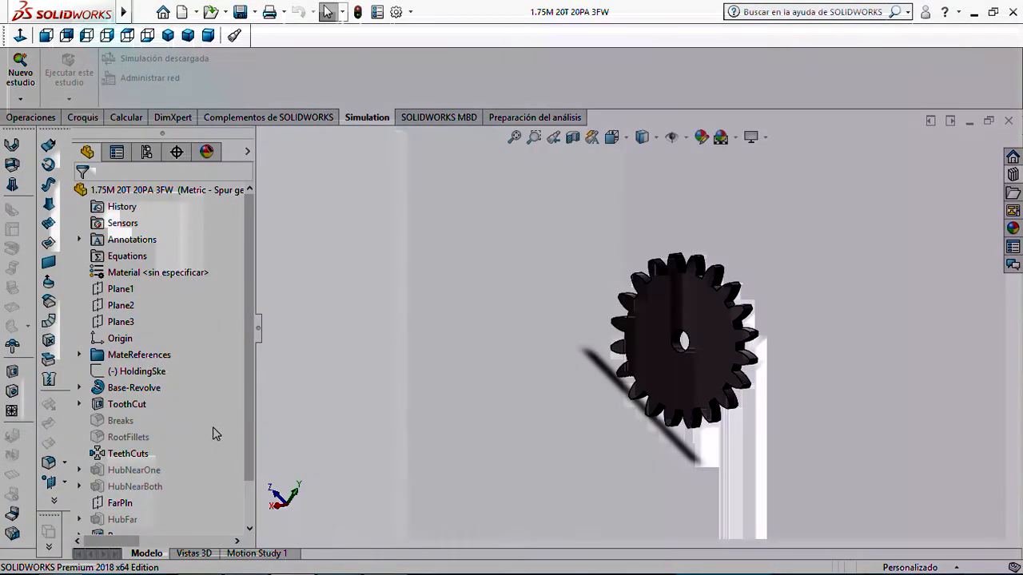
Step: Create a new static analysis study (Análisis estático) for the gear
click(20, 98)
click(26, 118)
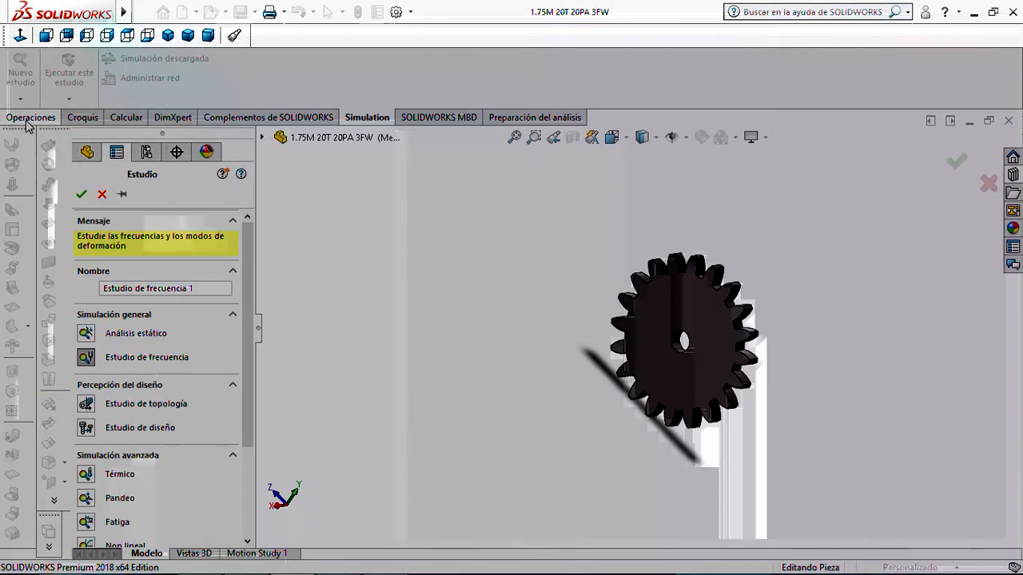
click(86, 336)
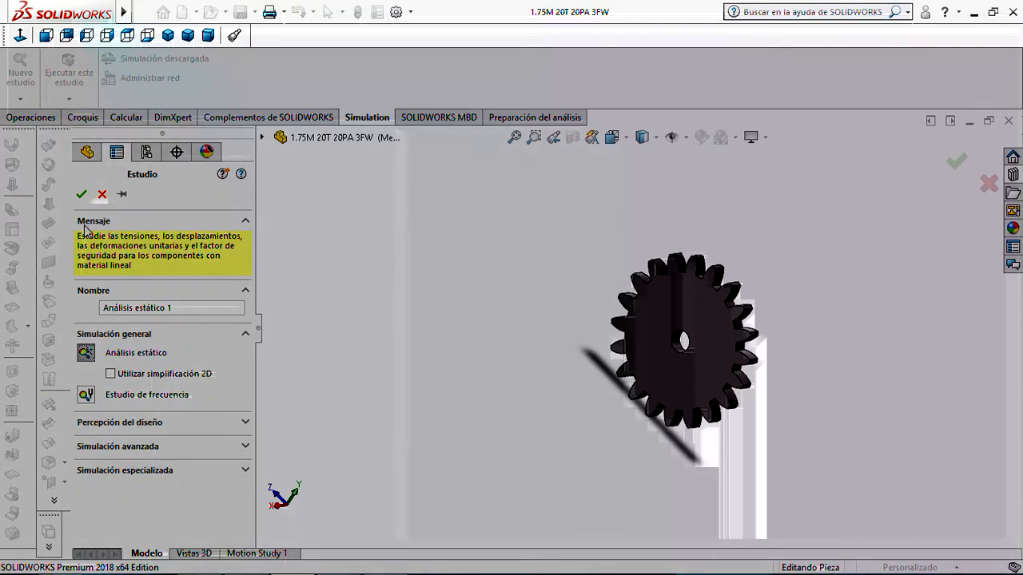
click(82, 195)
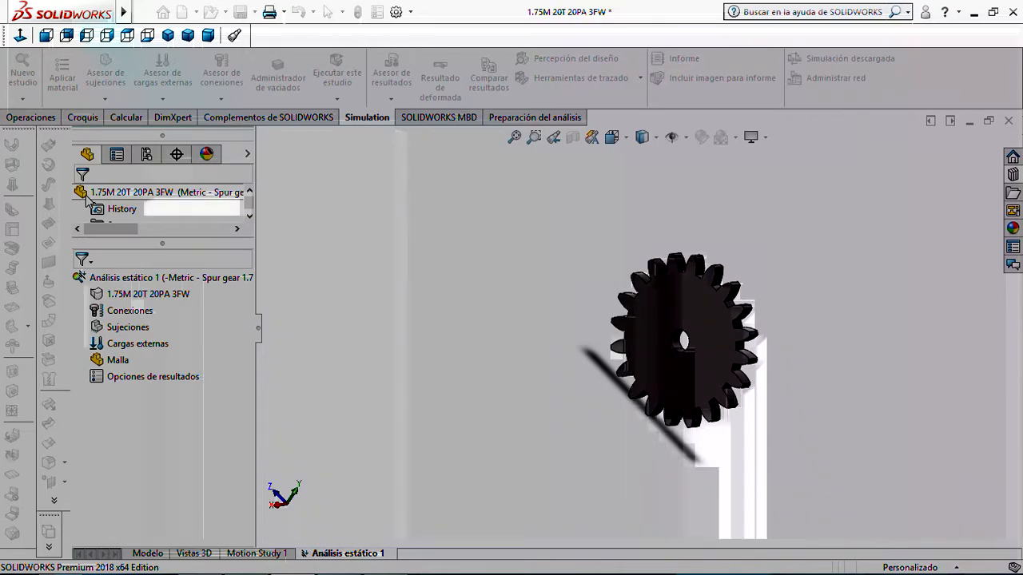
Step: Apply the material Acero aleado from the Acero category to the gear in the static study
right_click(147, 297)
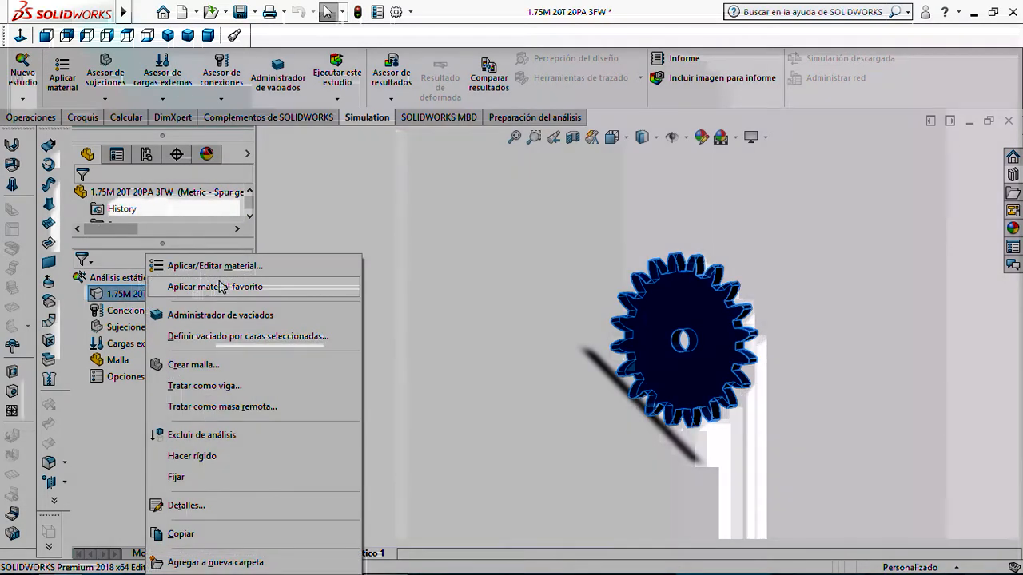
click(227, 267)
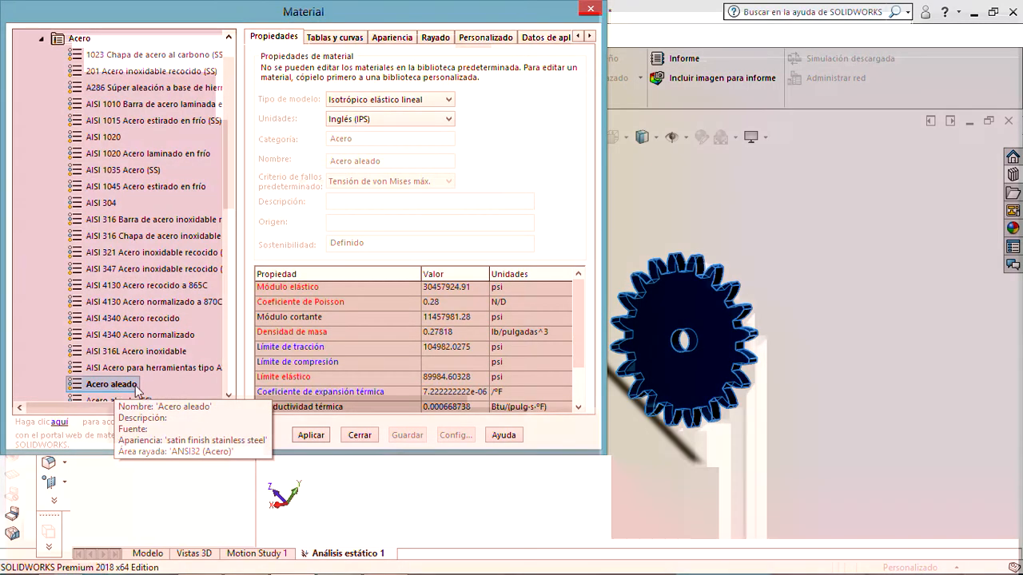
click(319, 436)
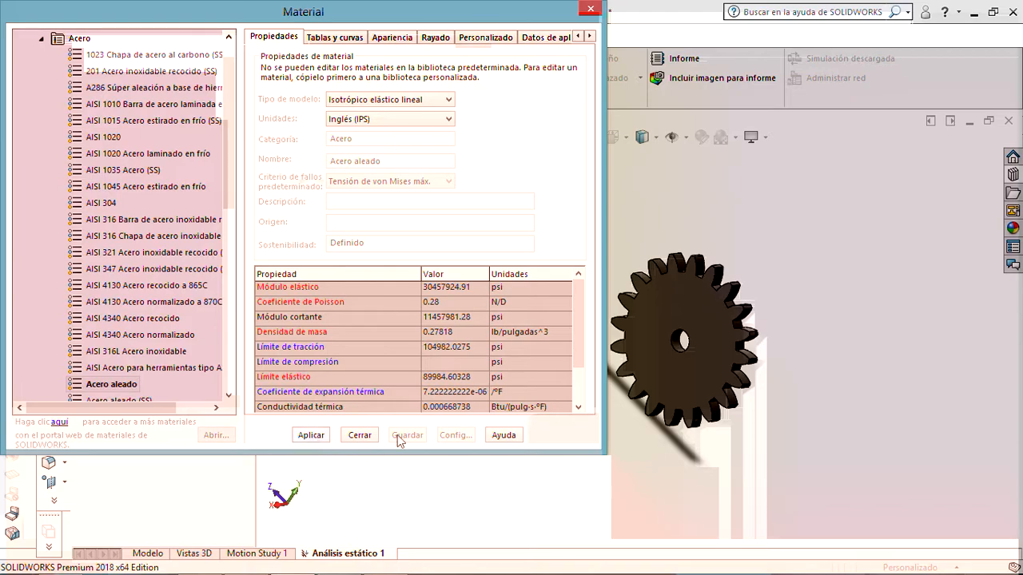
click(362, 437)
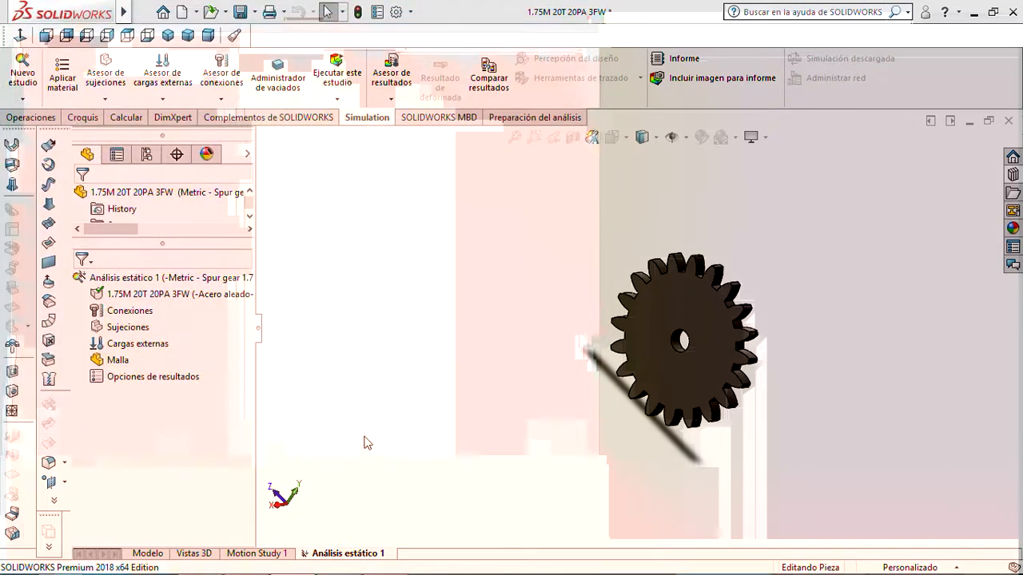
Step: Add a fixed geometry fixture (Geometría fija) to the cylindrical face of the gear's central bore
right_click(133, 326)
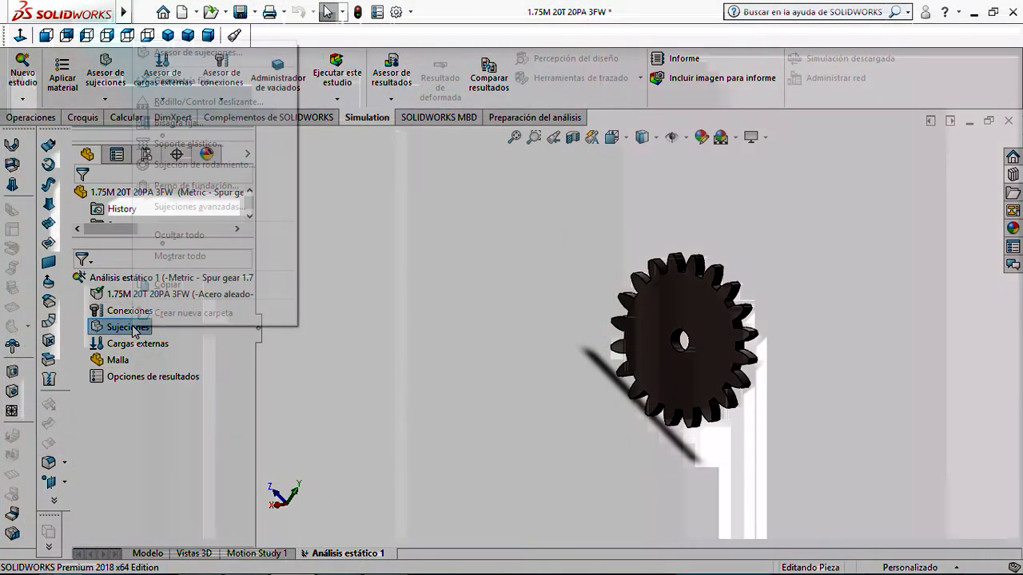
click(176, 81)
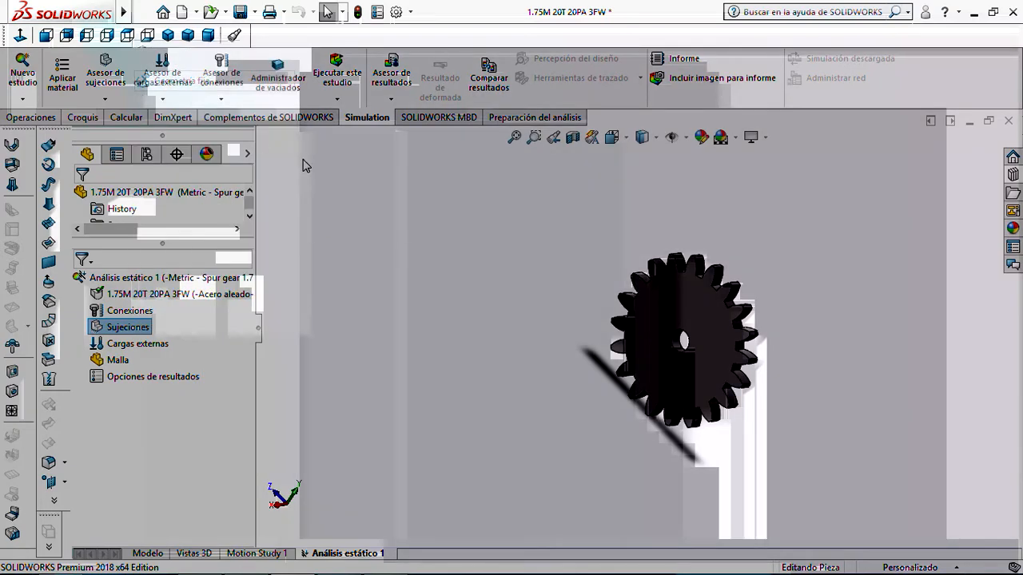
scroll(687, 344, up, 5)
click(697, 345)
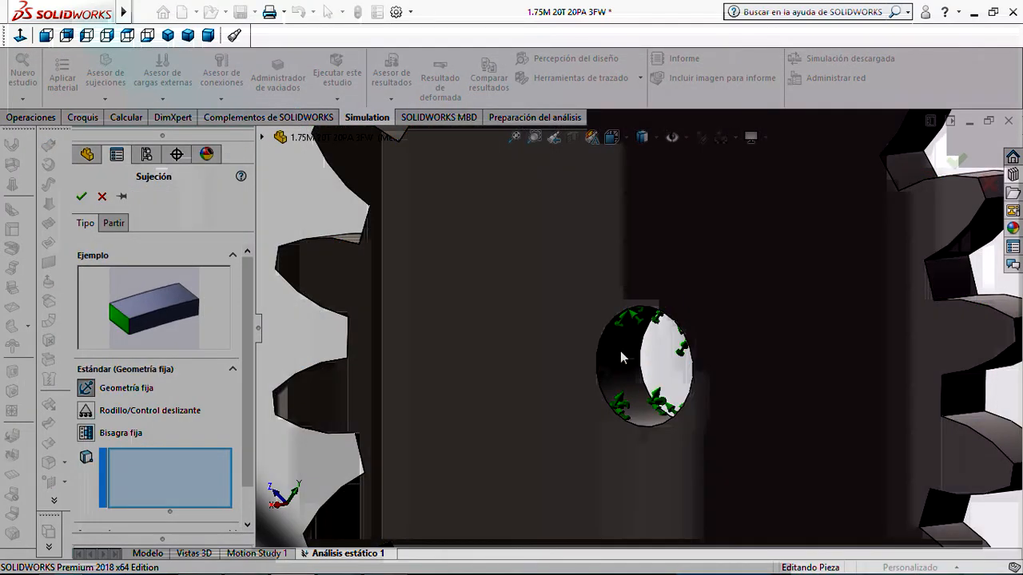
click(621, 350)
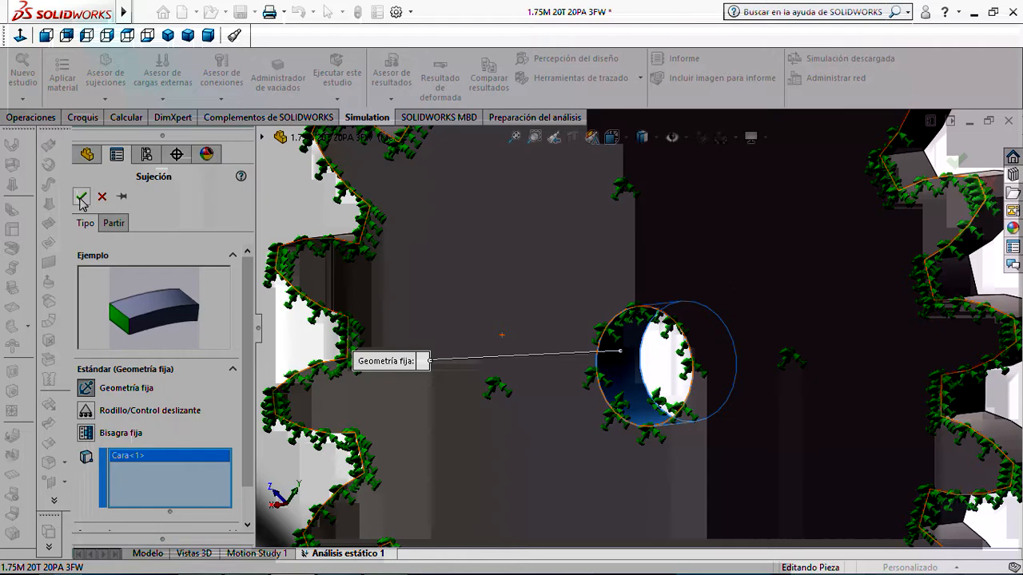
click(81, 195)
scroll(617, 329, down, 2)
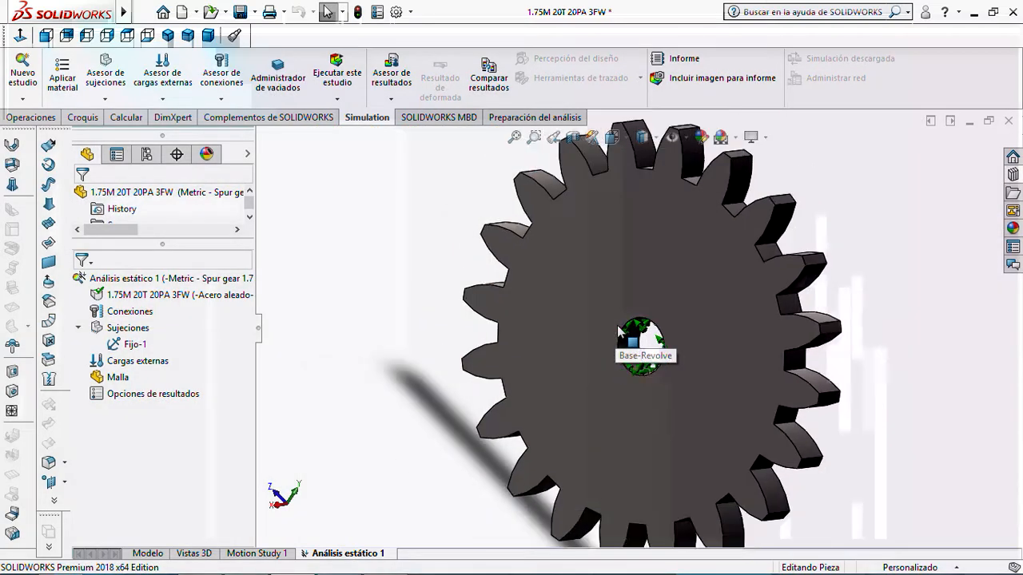
scroll(619, 334, down, 2)
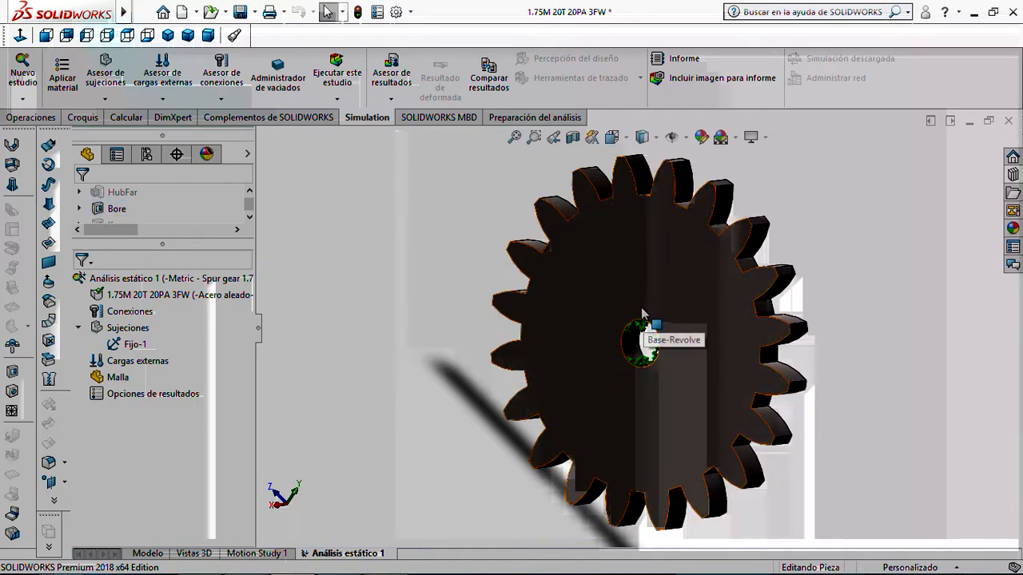
scroll(649, 336, down, 5)
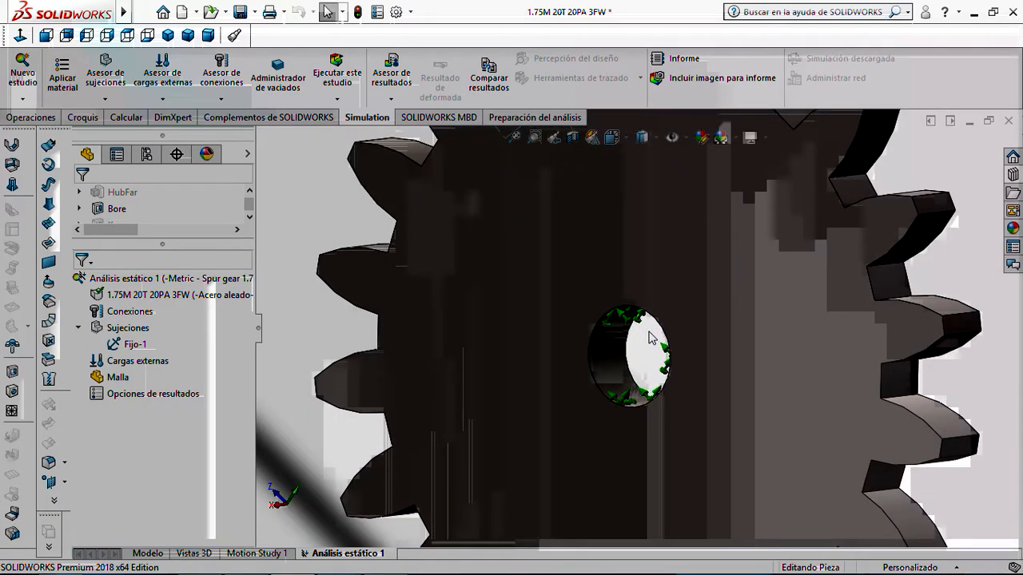
Step: Start a new force load (Fuerza) under the study's external loads and orient the gear to the front view
scroll(649, 335, down, 3)
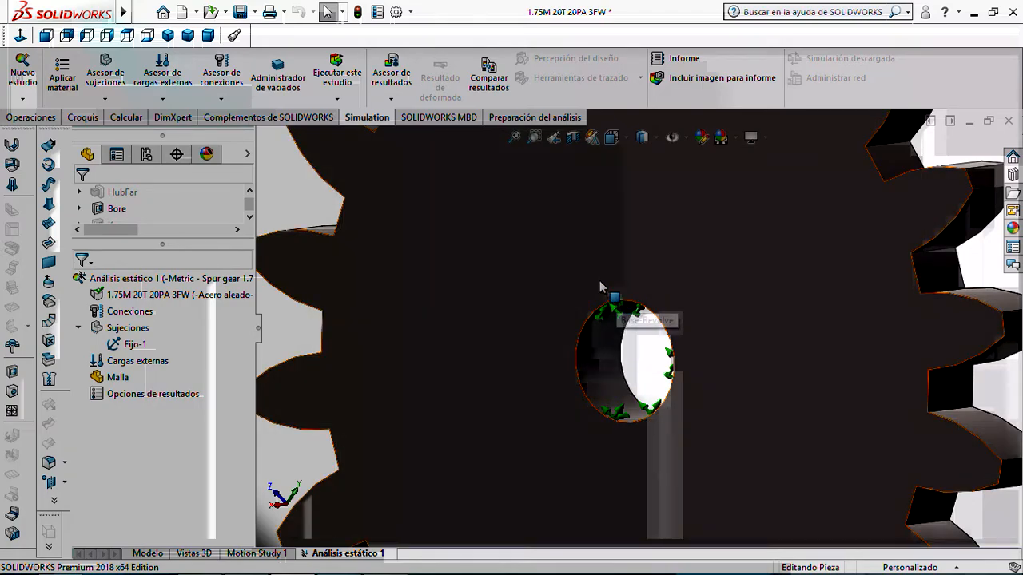
scroll(655, 279, up, 3)
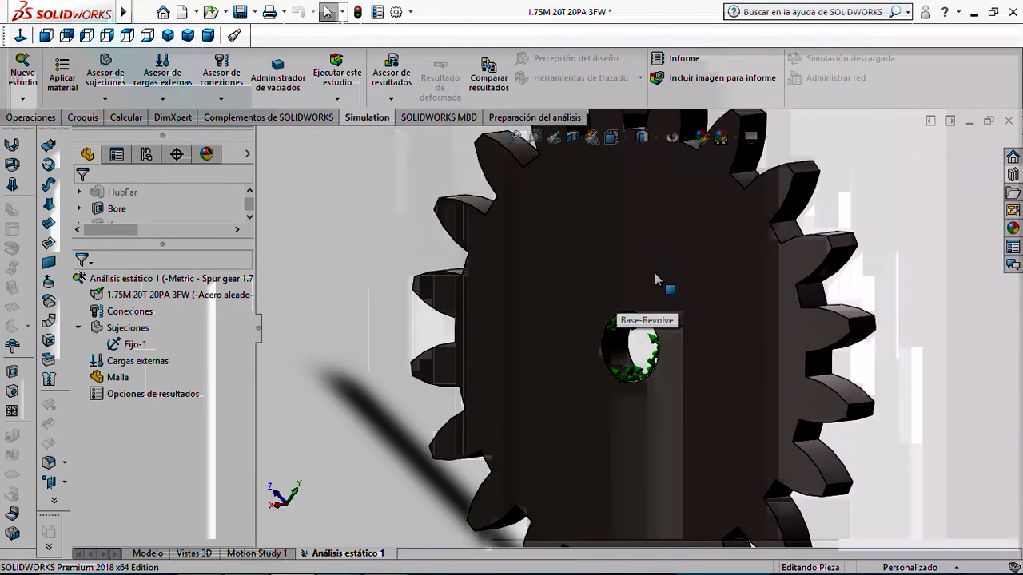
scroll(655, 279, up, 3)
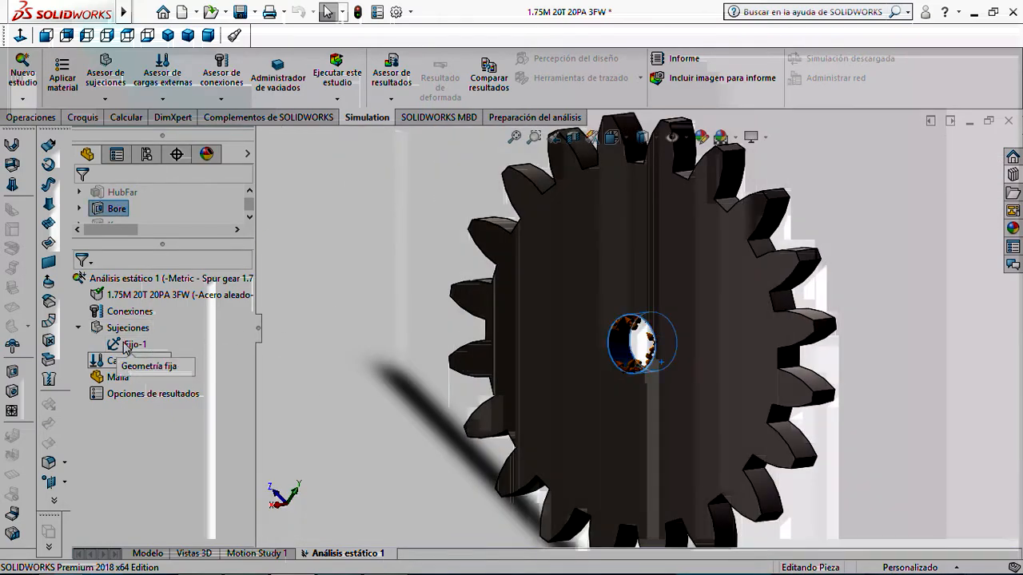
right_click(134, 364)
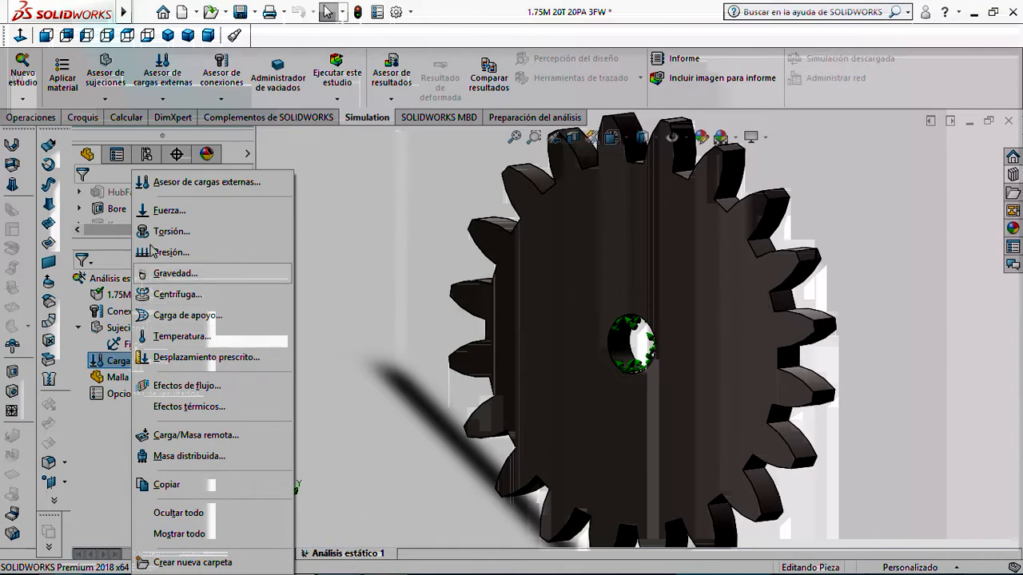
click(165, 211)
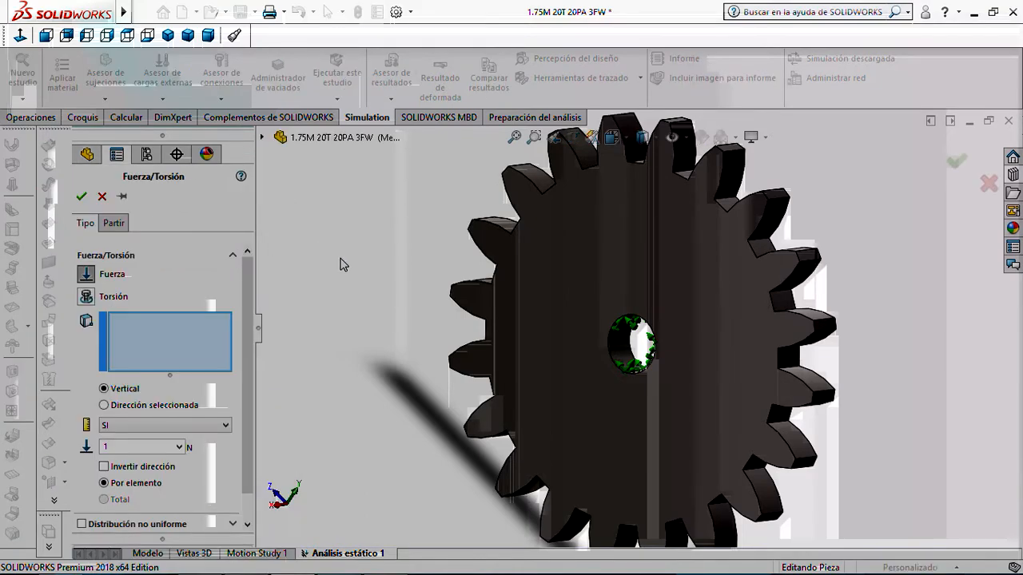
scroll(720, 270, down, 5)
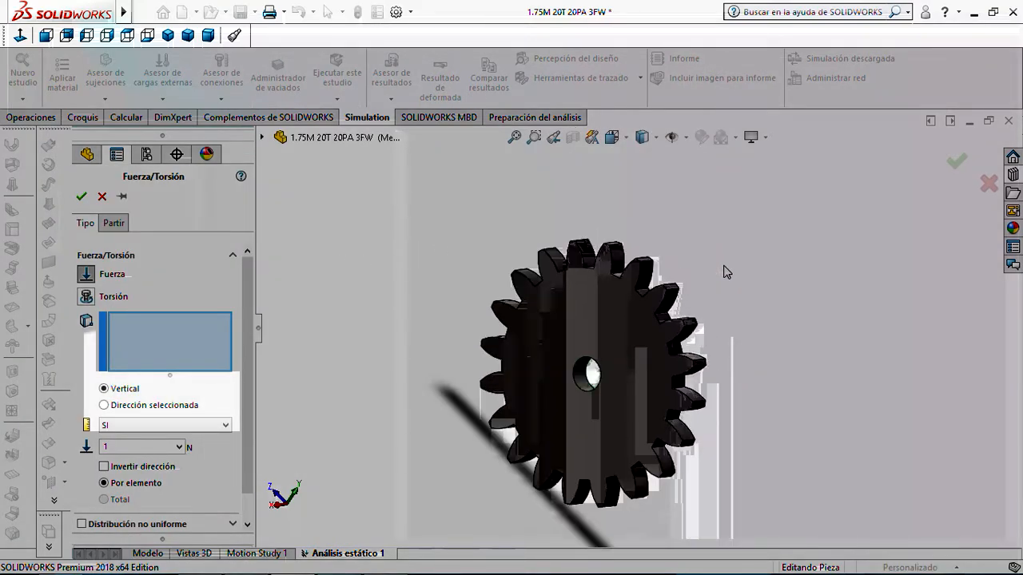
click(611, 274)
scroll(610, 273, down, 2)
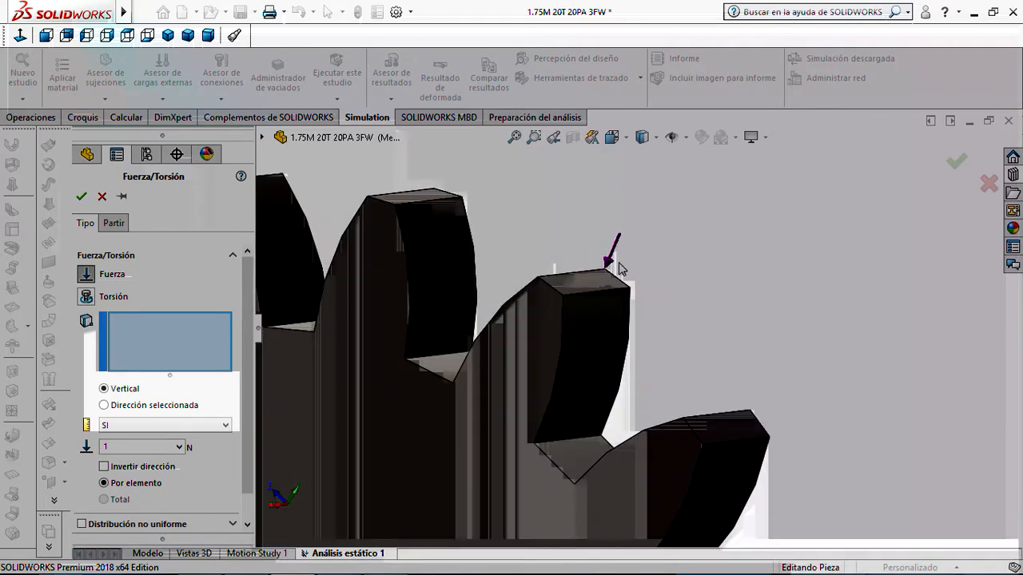
scroll(631, 265, up, 8)
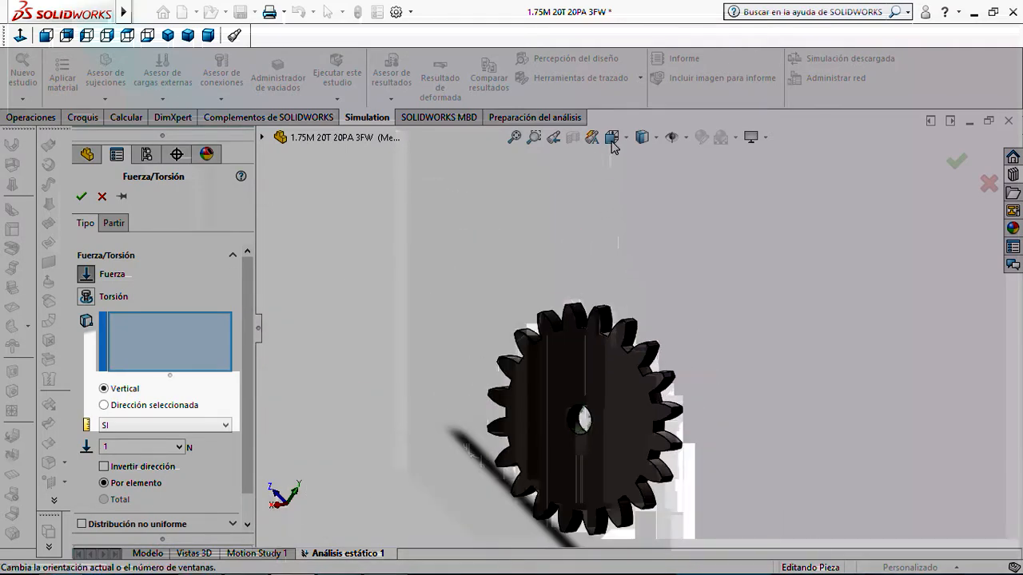
click(611, 139)
click(485, 370)
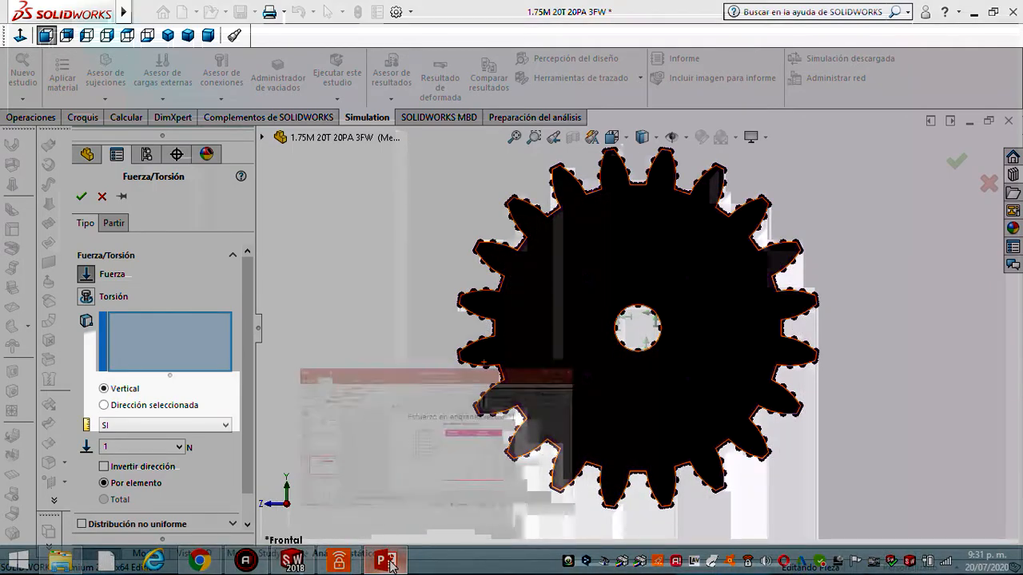
Step: Switch to the PowerPoint presentation clase 6 Engranes and examine the Lewis bending stress slides for the load on the tooth, then minimize it
click(388, 562)
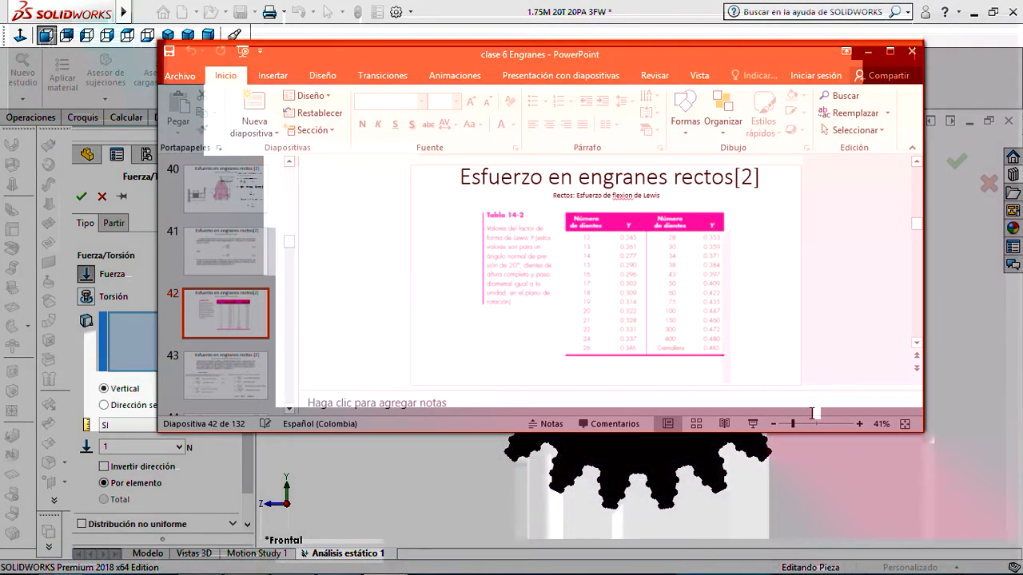
click(810, 425)
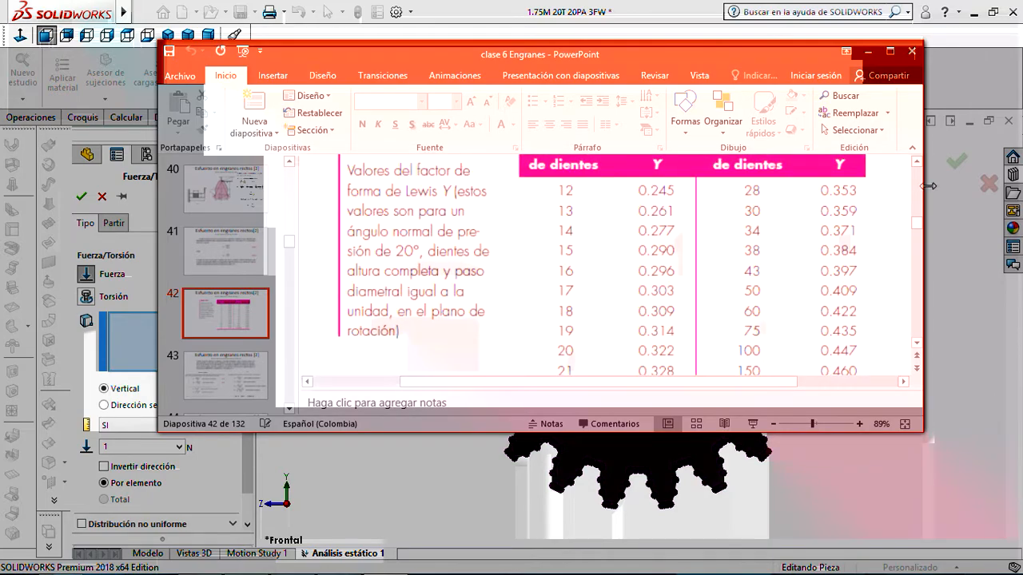
scroll(921, 195, up, 3)
scroll(921, 194, up, 10)
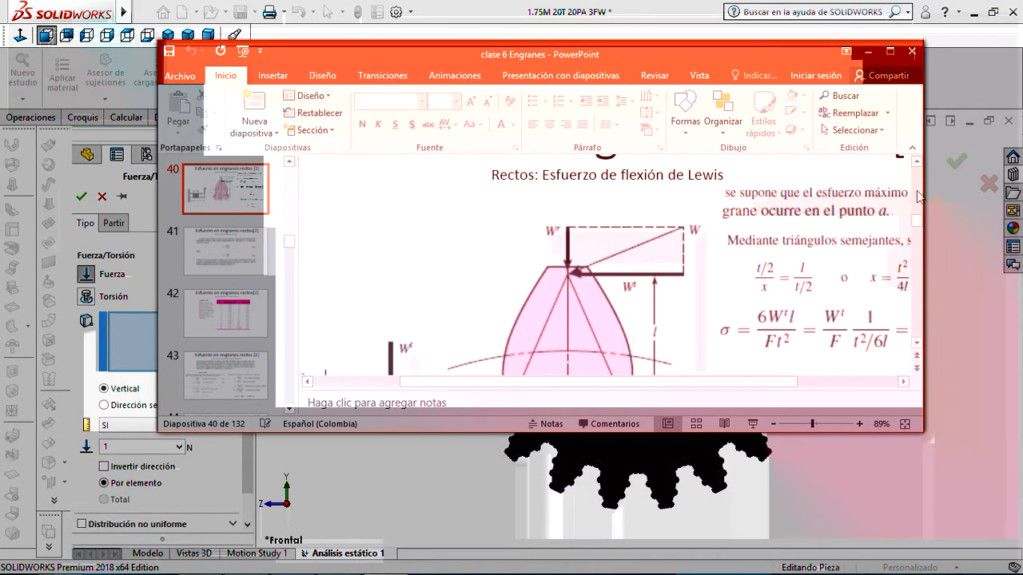
scroll(762, 261, down, 1)
scroll(583, 227, up, 4)
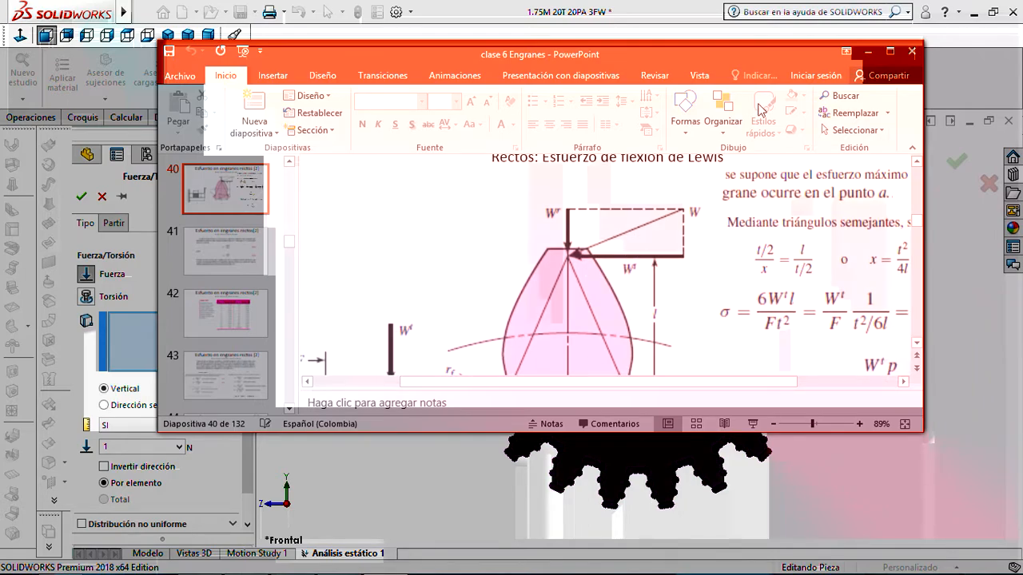
click(871, 53)
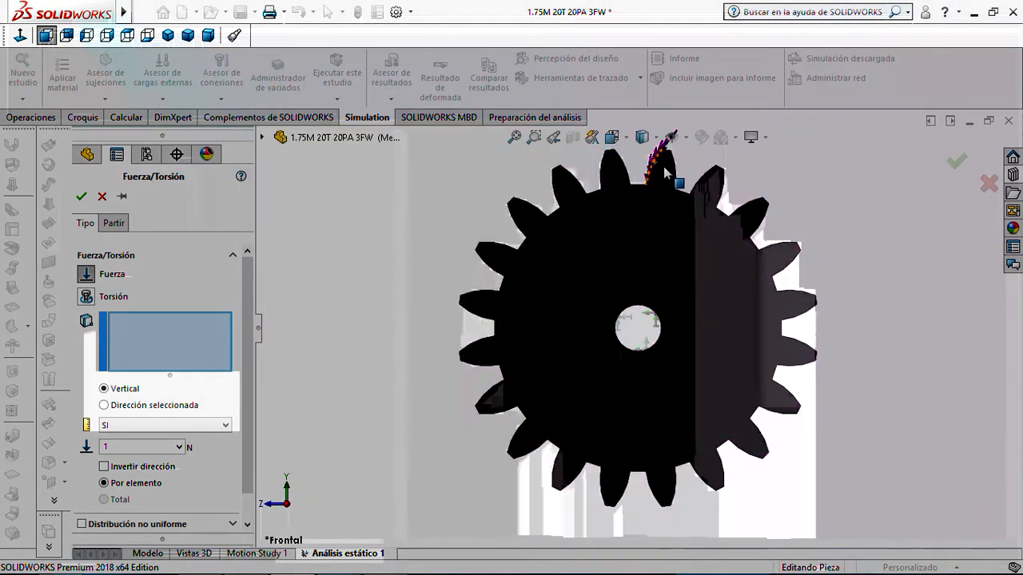
Step: Select the top land of the upper tooth just beside the gear's vertical centreline as the face receiving the force
scroll(673, 212, down, 4)
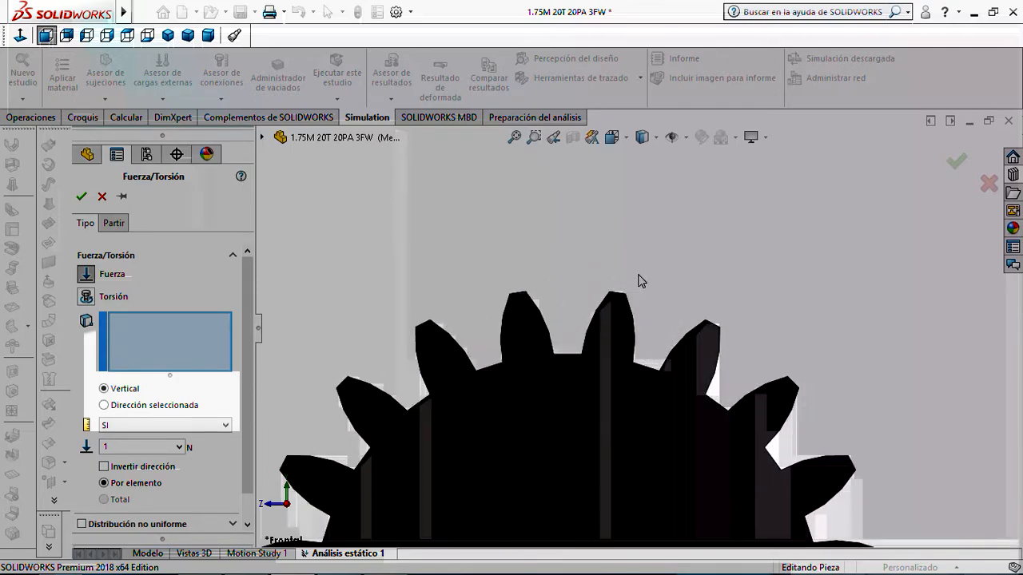
middle_drag(624, 283, 599, 338)
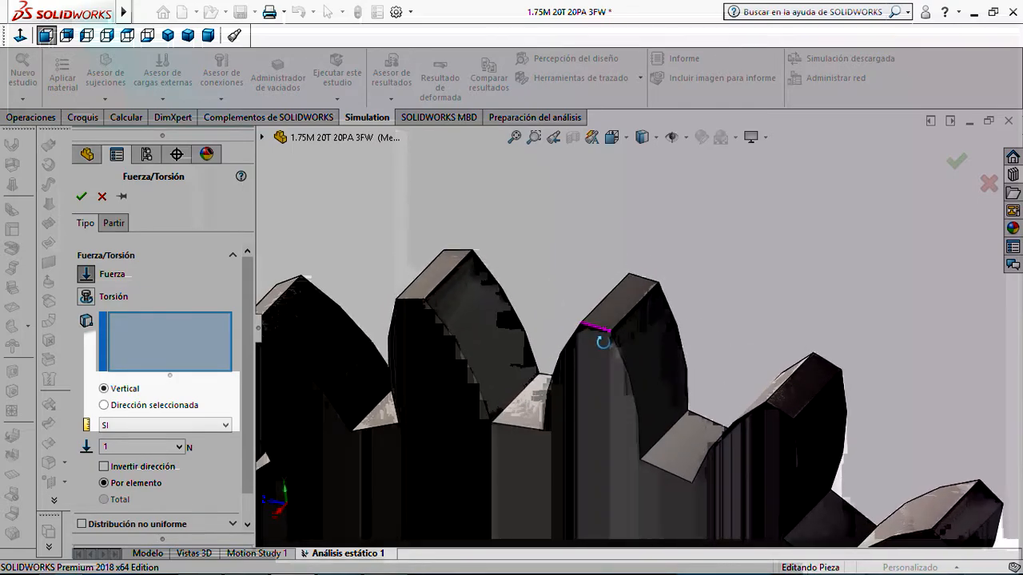
click(601, 330)
click(616, 312)
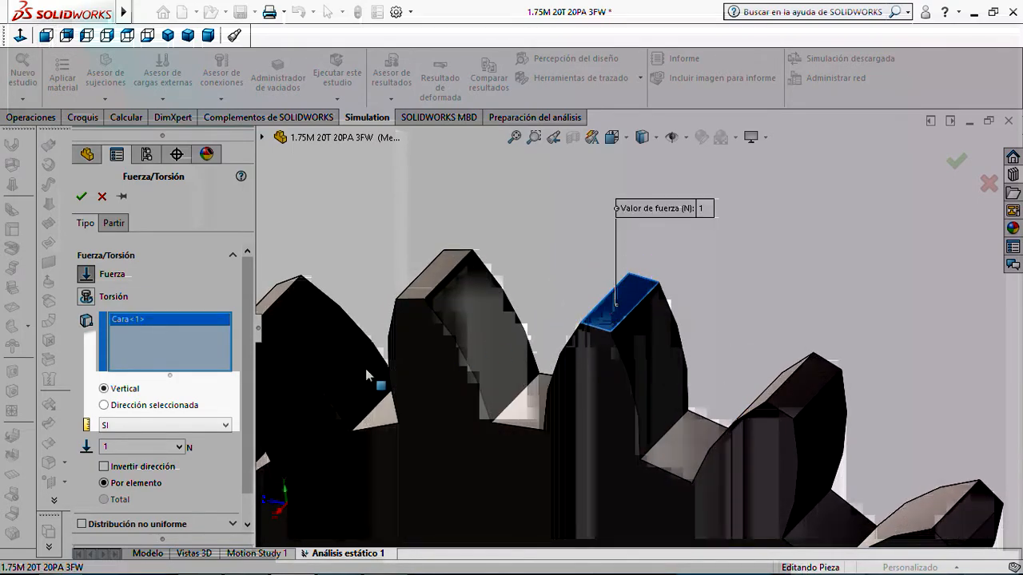
Step: Define the force by selected direction (Dirección seleccionada), using the cylindrical face of the central bore as reference
click(112, 408)
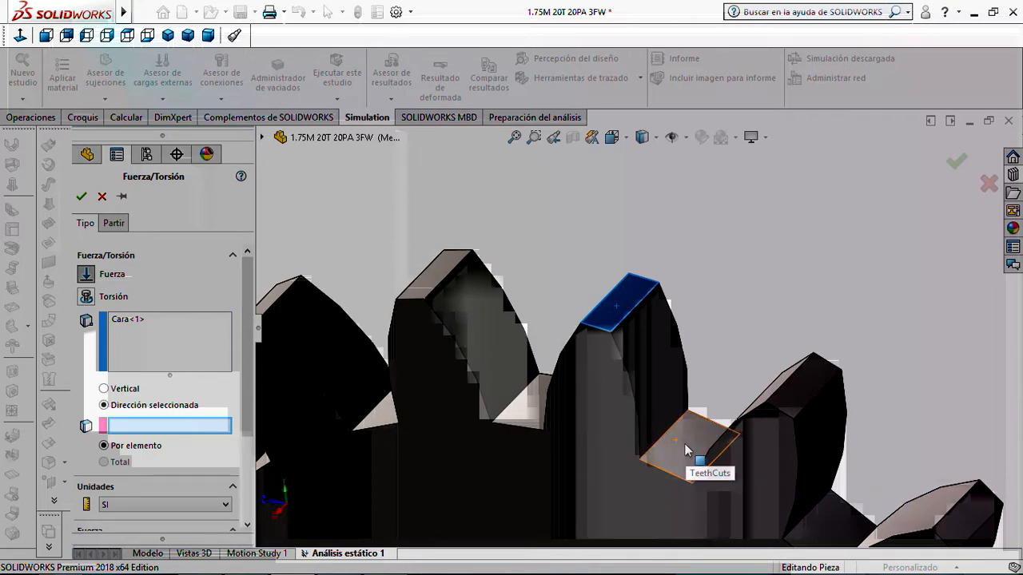
scroll(685, 450, up, 6)
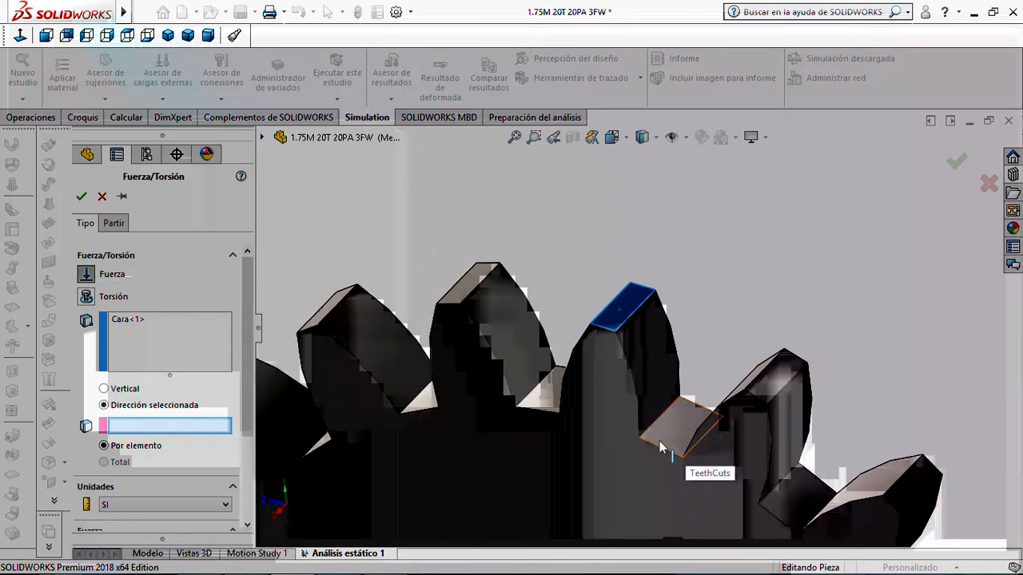
scroll(628, 463, down, 6)
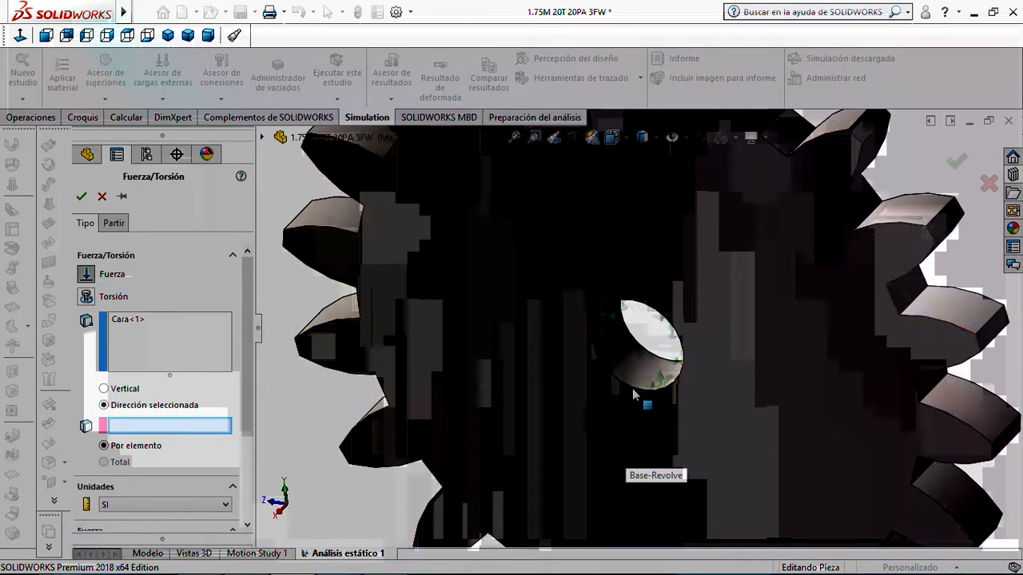
click(628, 365)
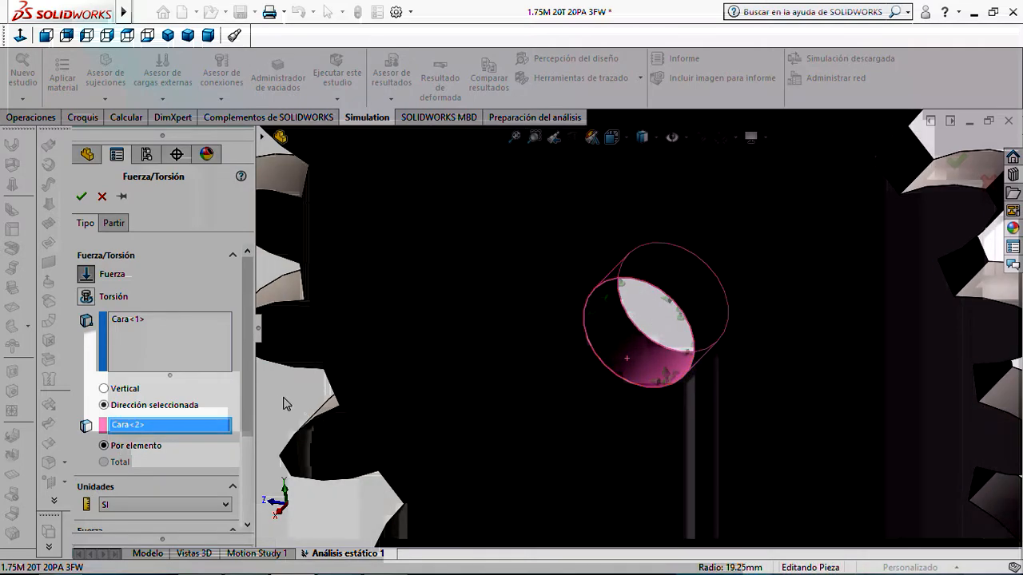
Step: Enable the circumferential force component, set it to 100 N and accept the load
drag(249, 388, 248, 482)
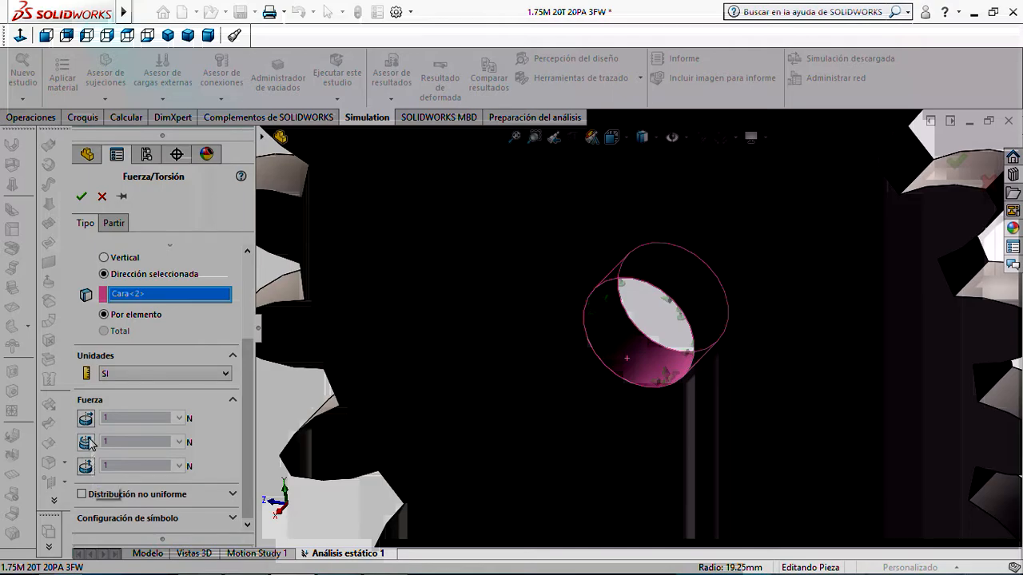
click(87, 443)
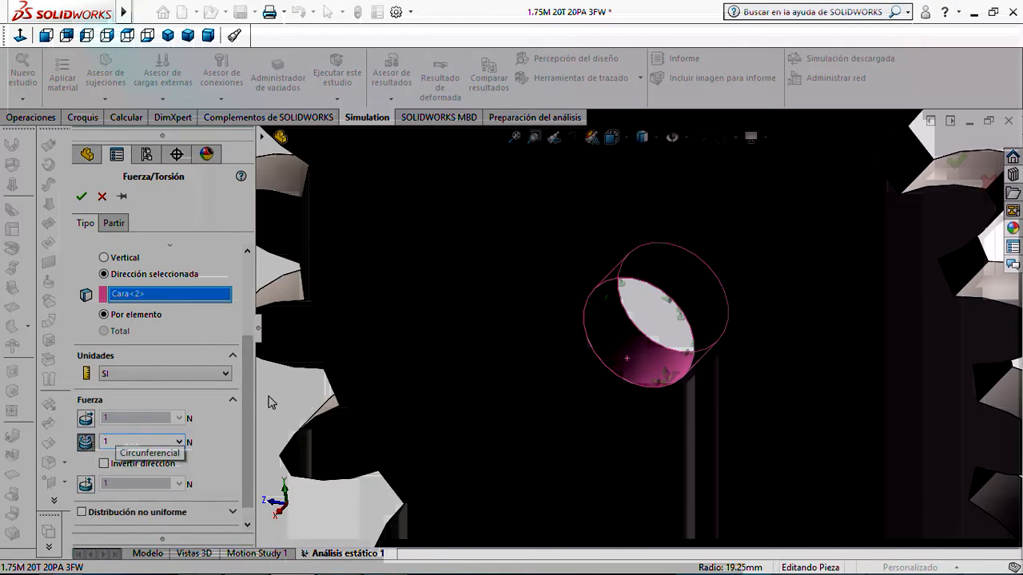
key(f)
scroll(739, 166, down, 8)
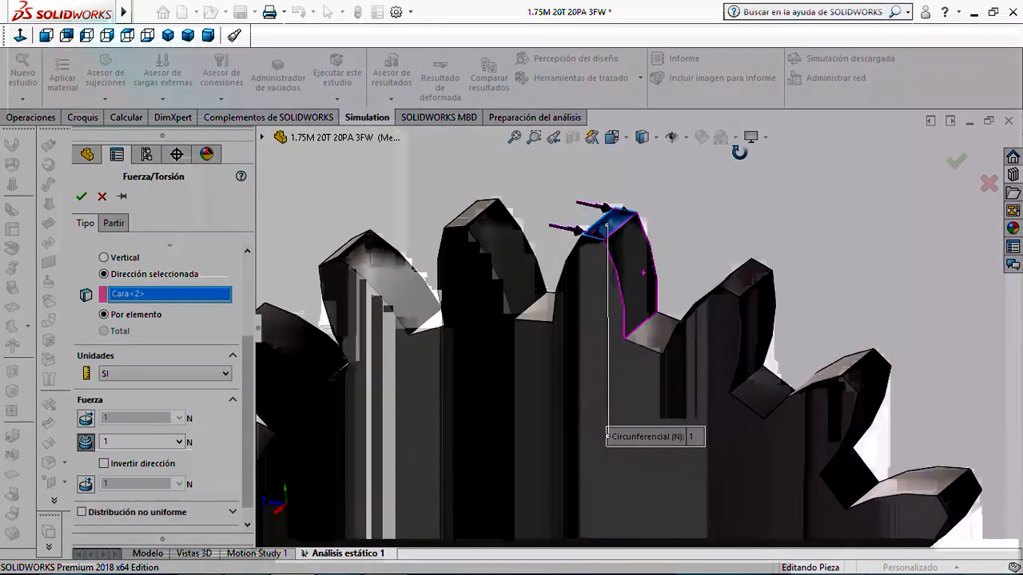
mouse_move(739, 152)
middle_down()
mouse_move(771, 119)
mouse_move(761, 114)
middle_up()
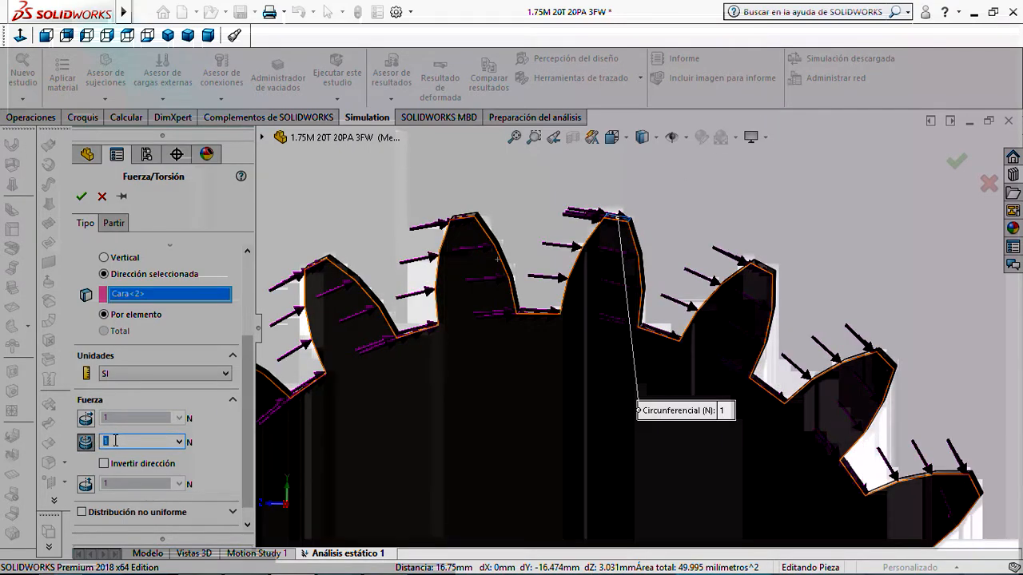
text(1)
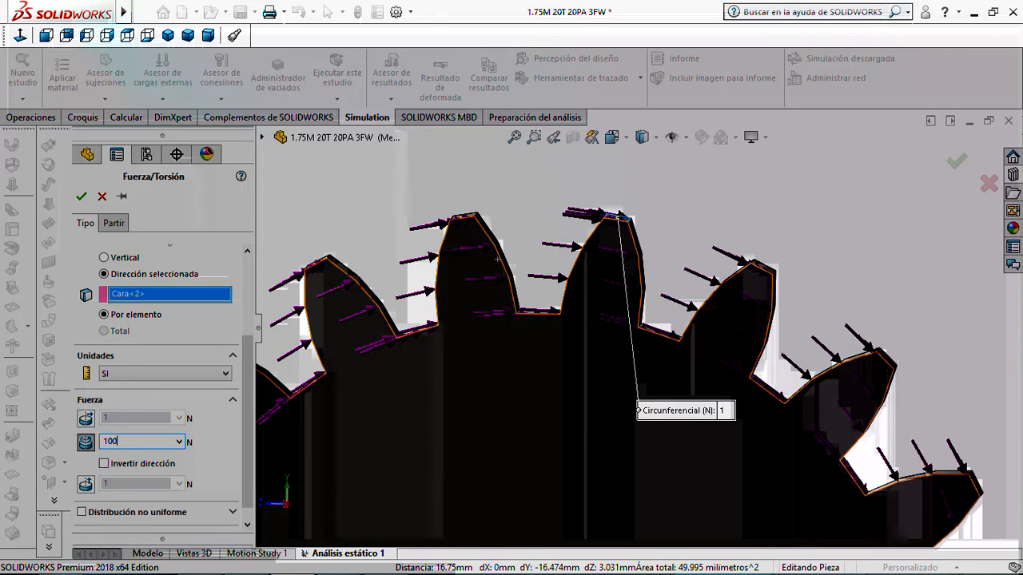
click(82, 198)
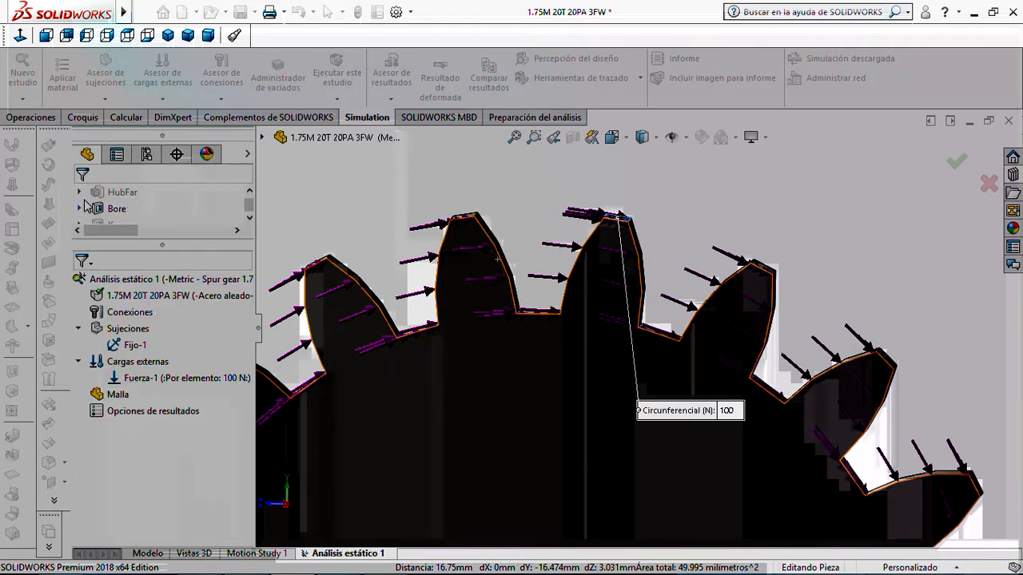
Step: Run the static study and set the von Mises stress plot's units to N/mm^2 (MPa)
scroll(344, 258, up, 3)
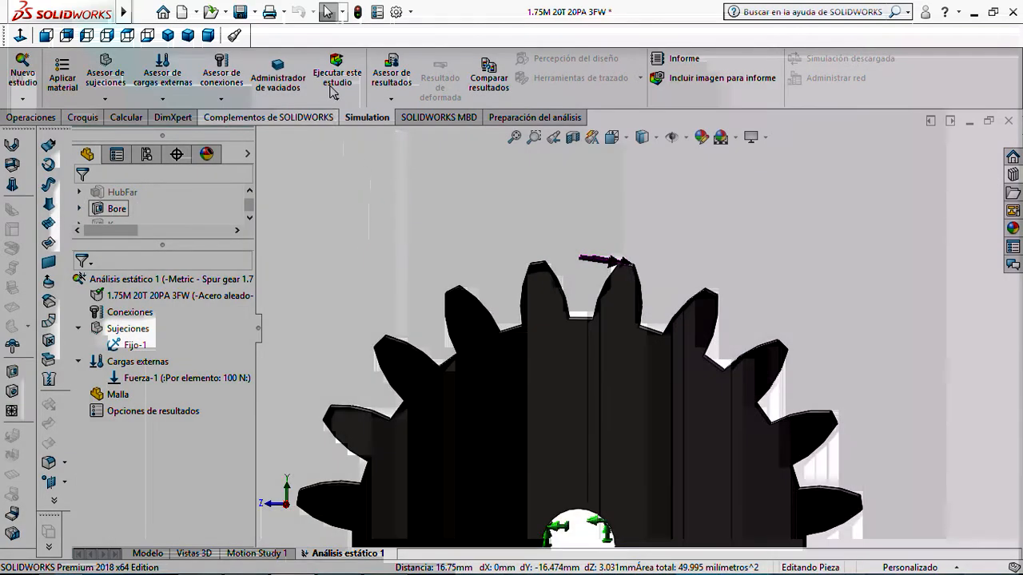
click(337, 73)
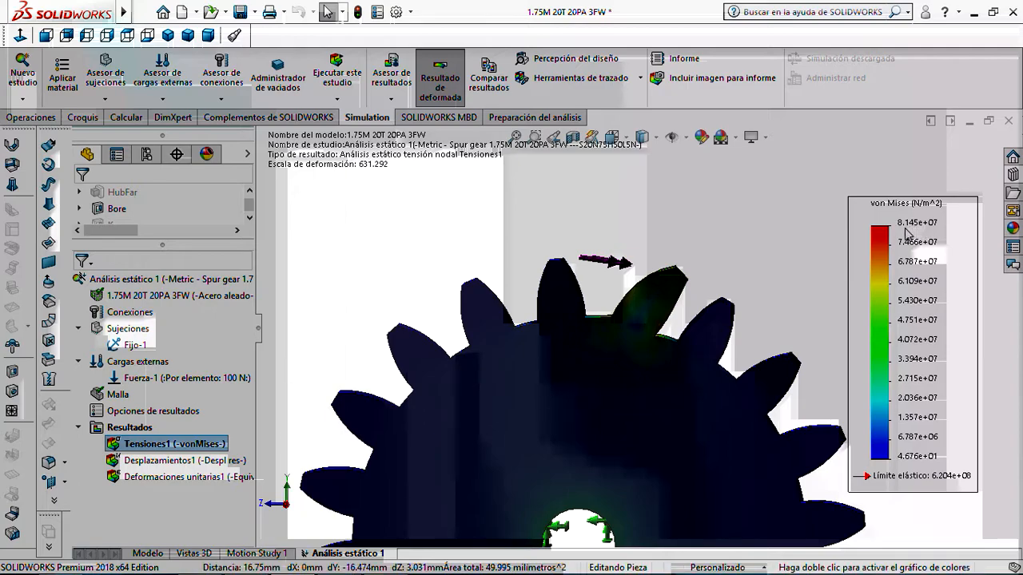
right_click(909, 301)
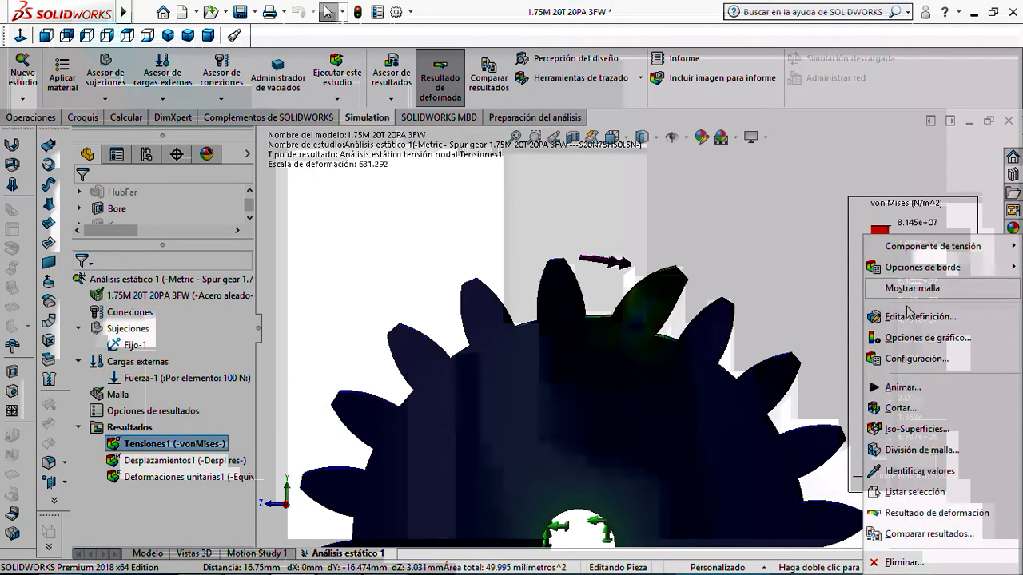
click(911, 320)
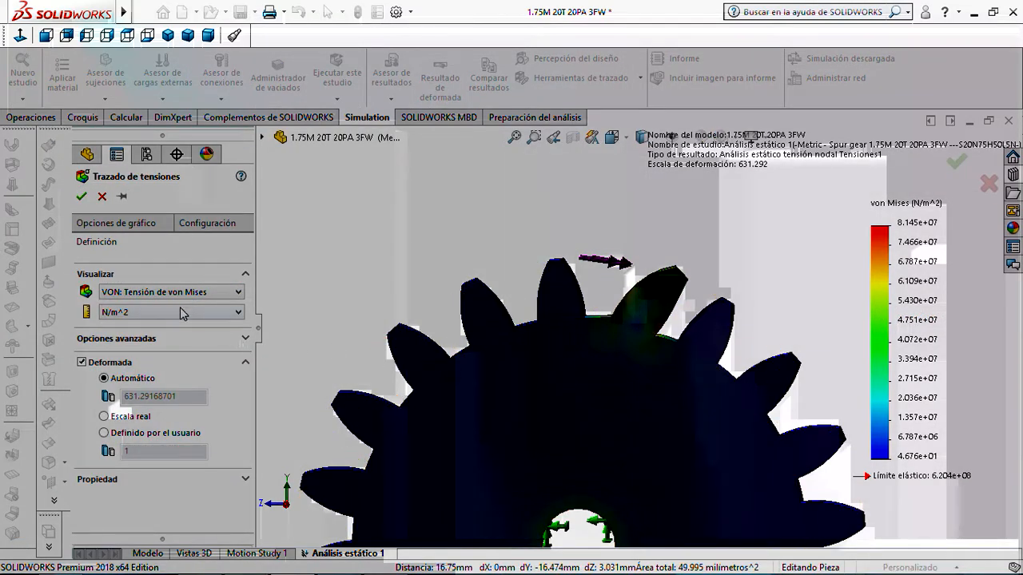
click(181, 312)
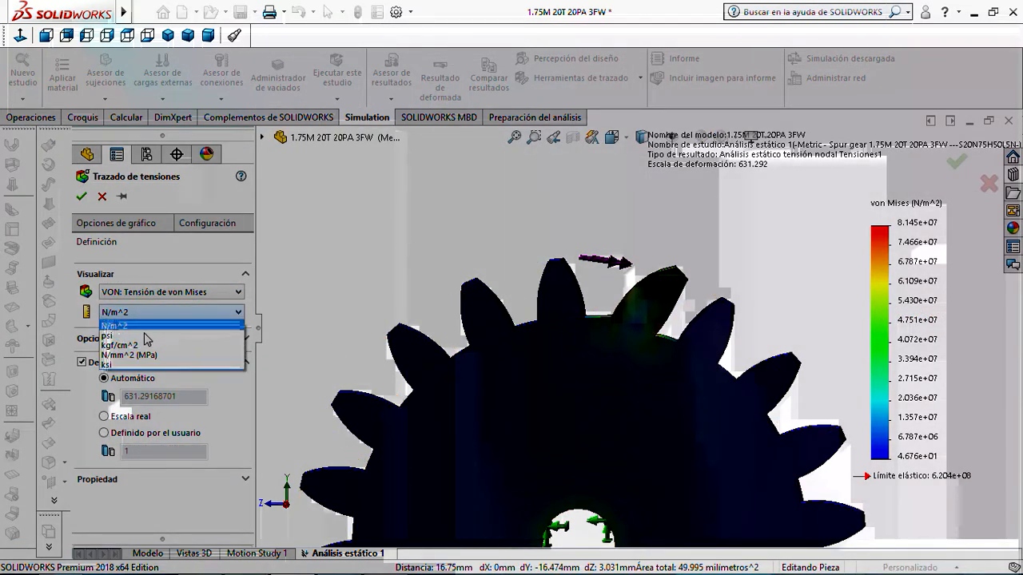
click(128, 355)
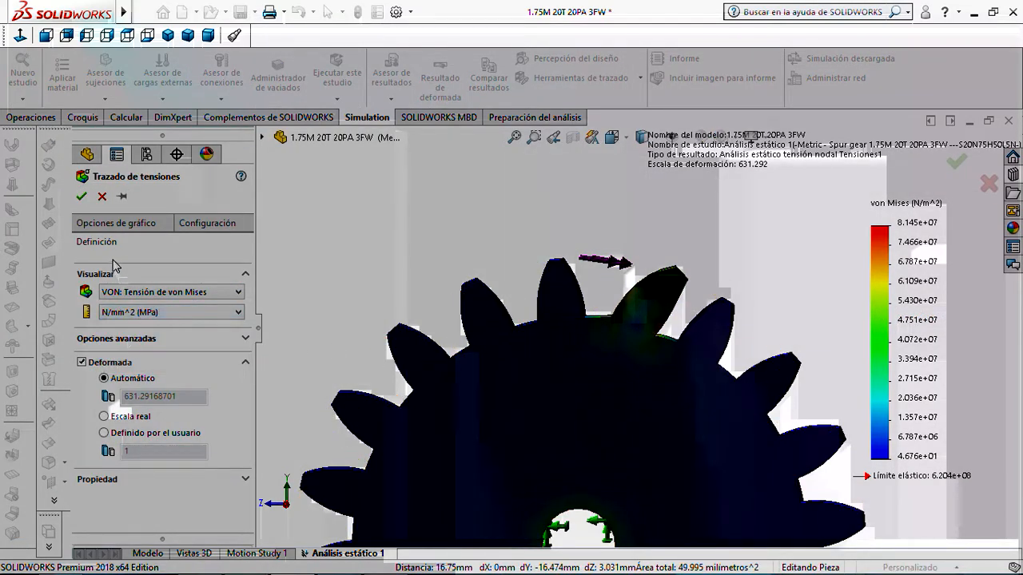
click(82, 196)
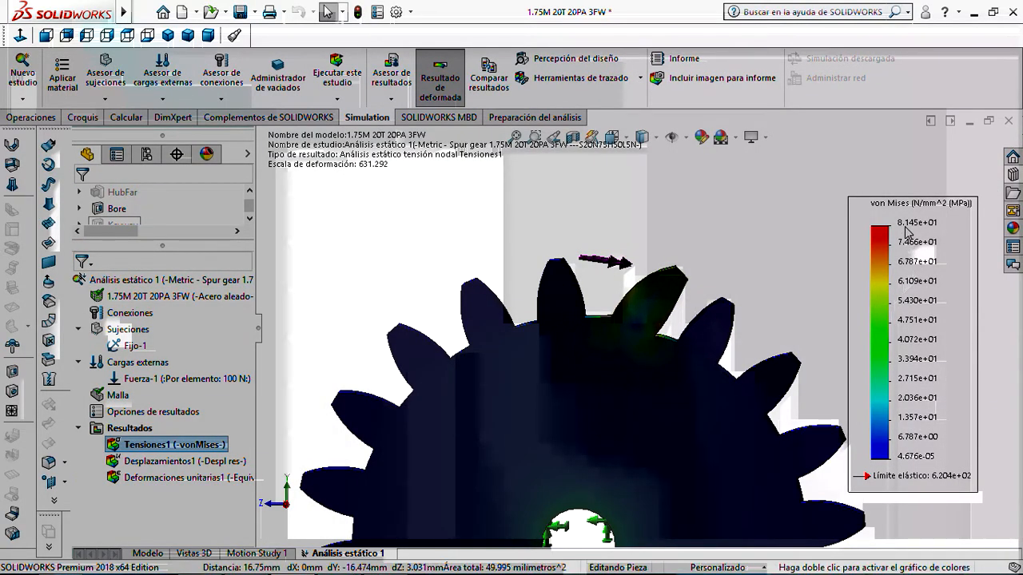
Step: Review the von Mises stress plot's definition, including its advanced, deformed shape and property options, and accept it
right_click(907, 230)
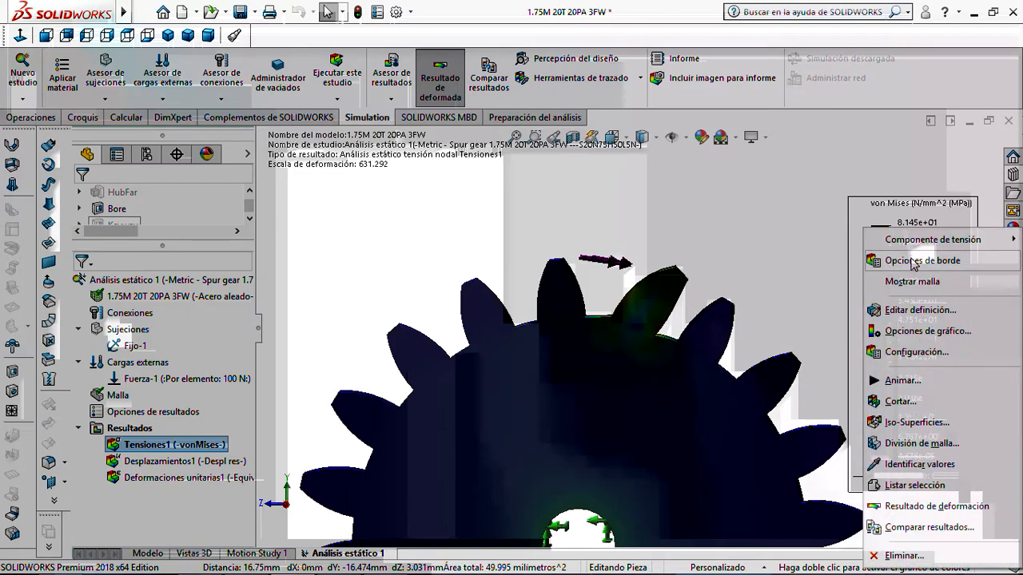
click(914, 310)
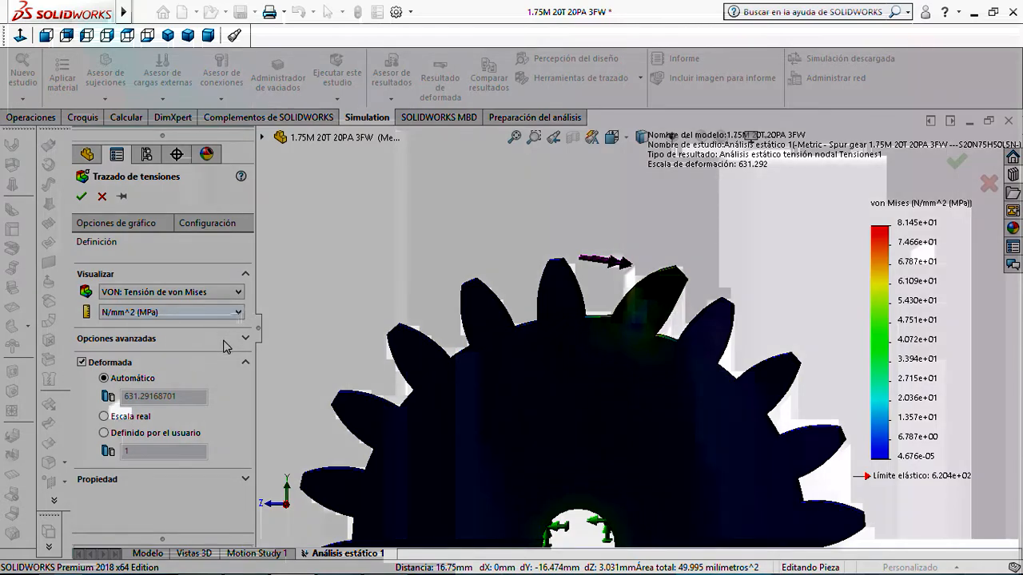
click(240, 478)
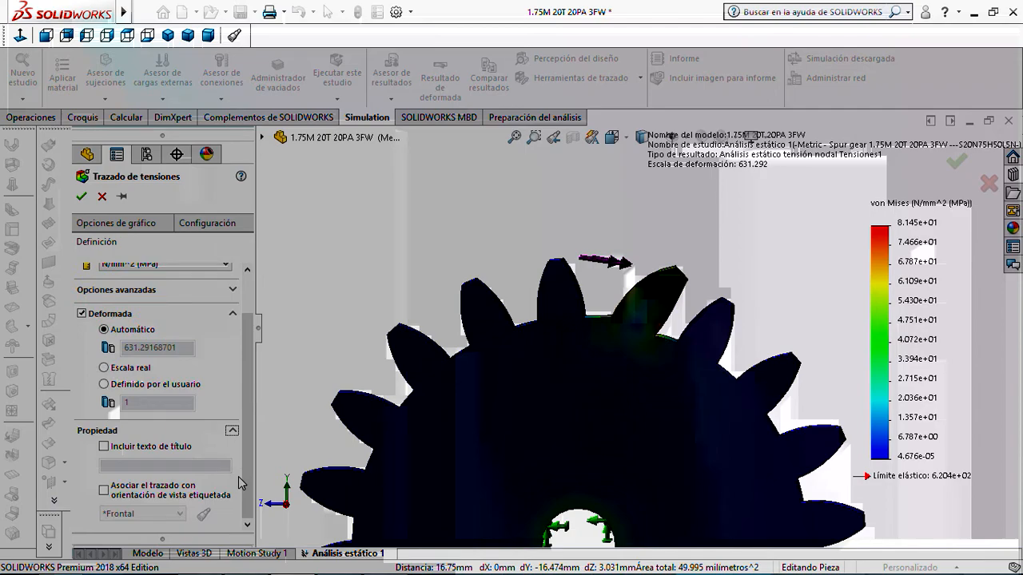
click(231, 318)
click(242, 387)
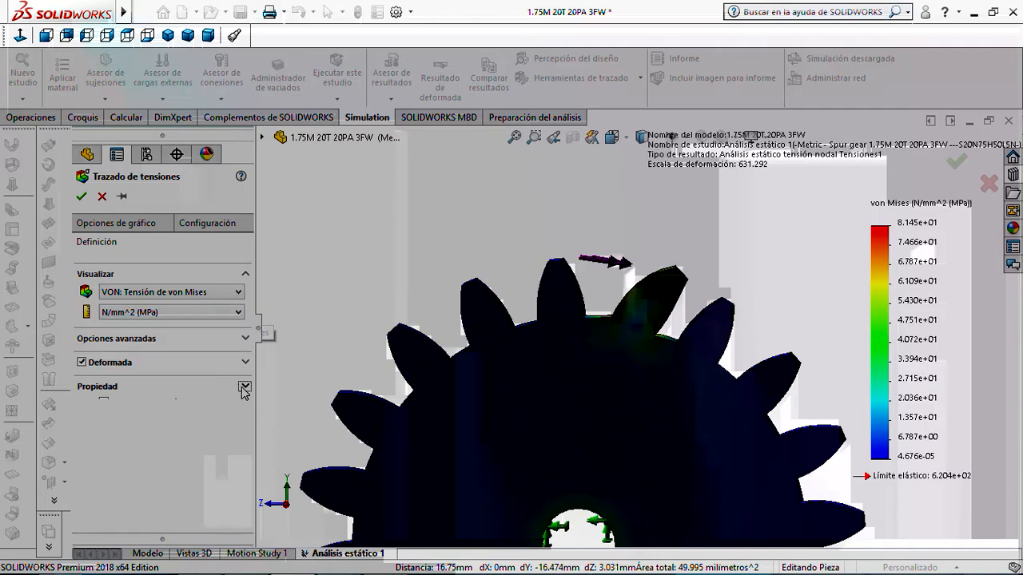
click(245, 338)
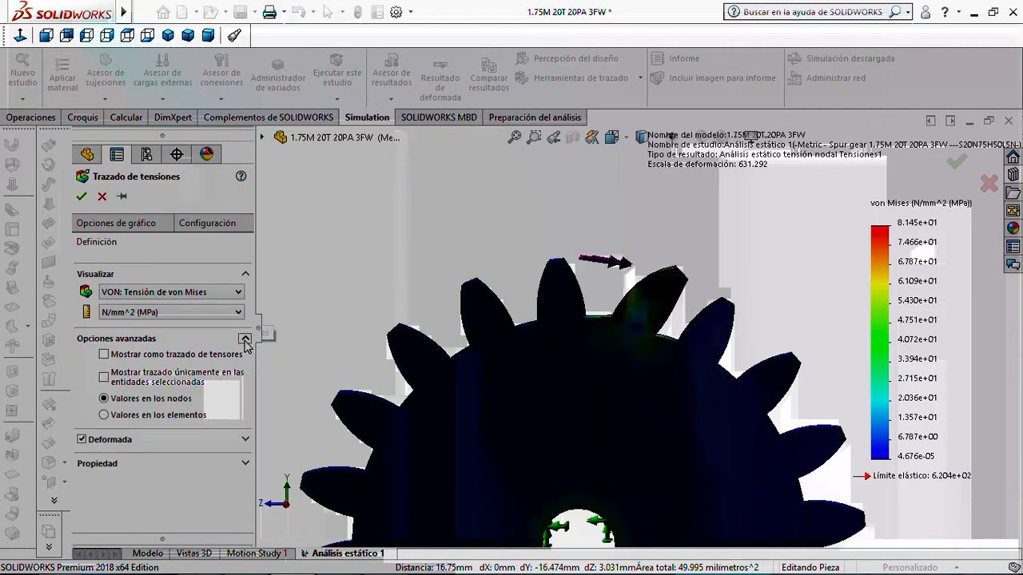
click(244, 339)
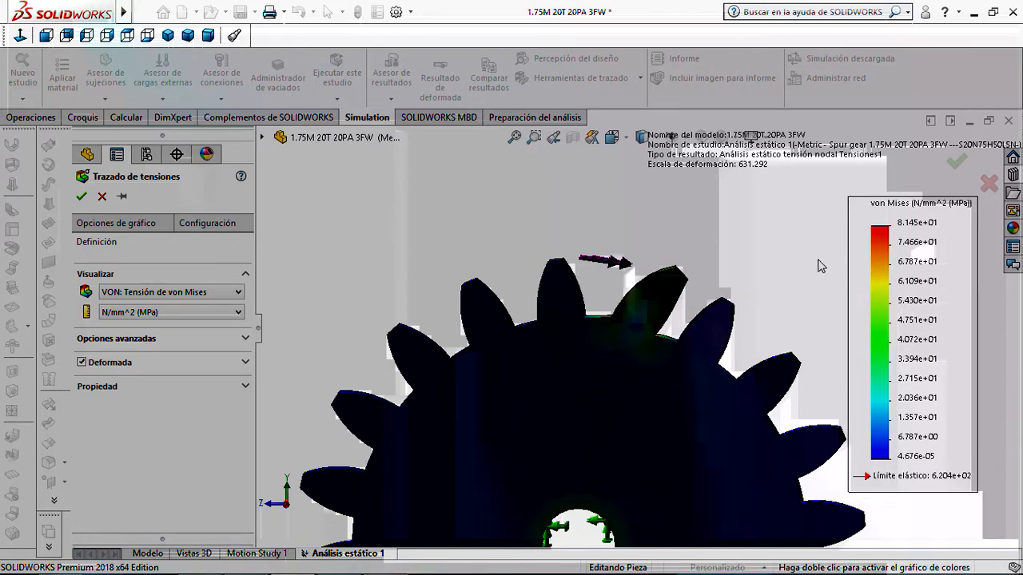
click(81, 197)
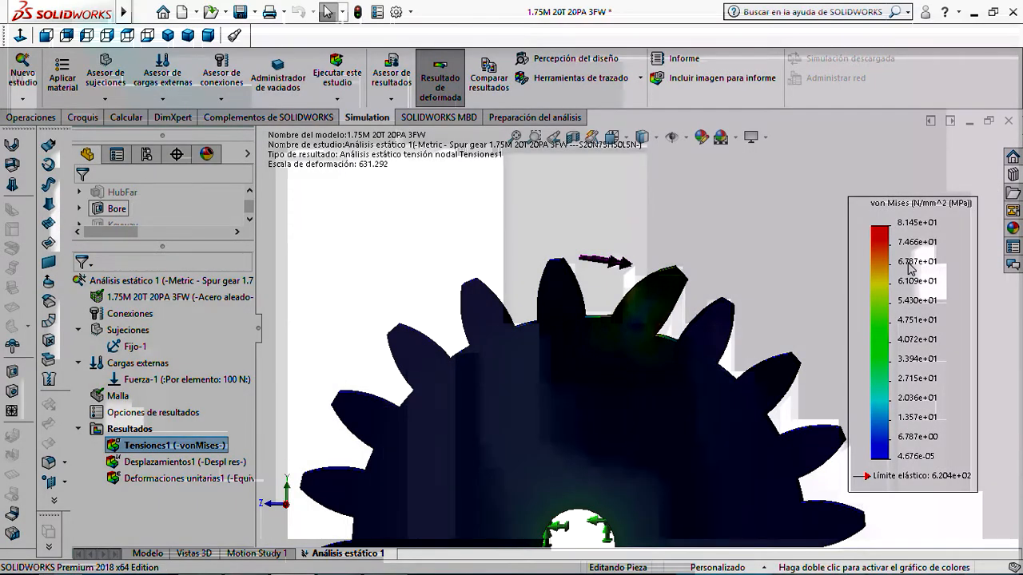
Step: Set the number format of the von Mises stress legend to general and accept the chart options
double_click(909, 269)
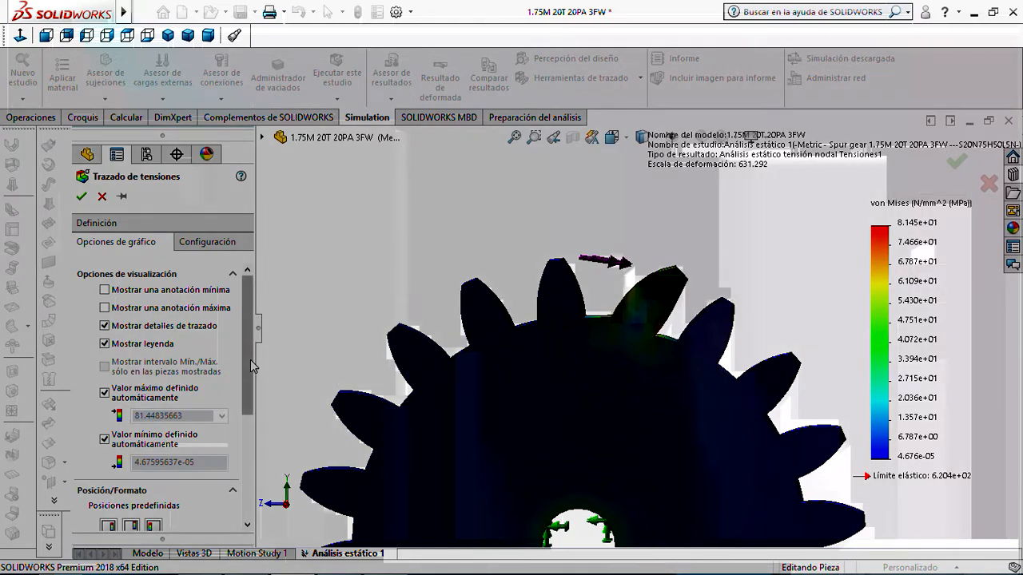
drag(251, 365, 257, 452)
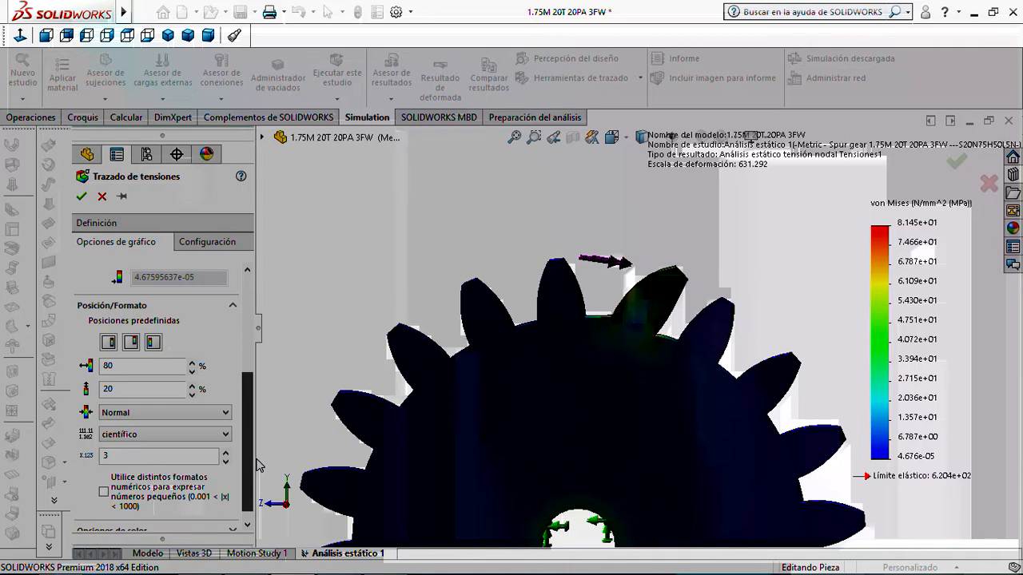
scroll(212, 414, down, 2)
click(160, 430)
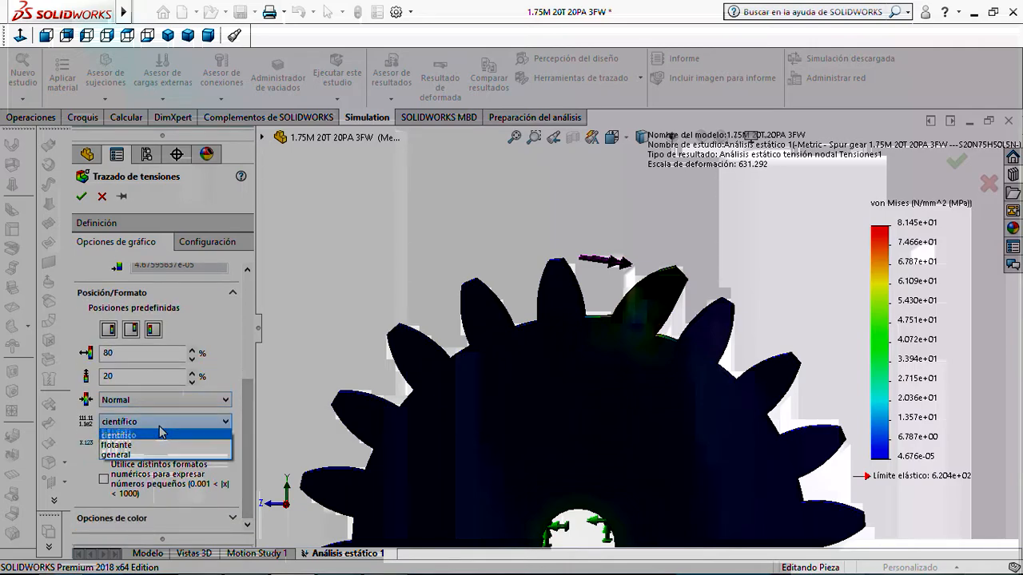
click(127, 458)
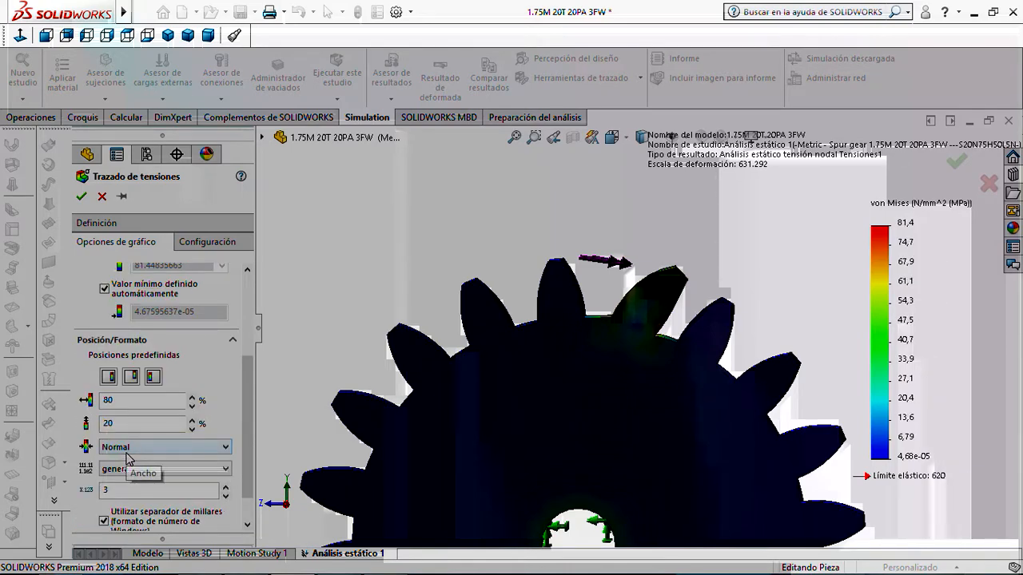
click(82, 197)
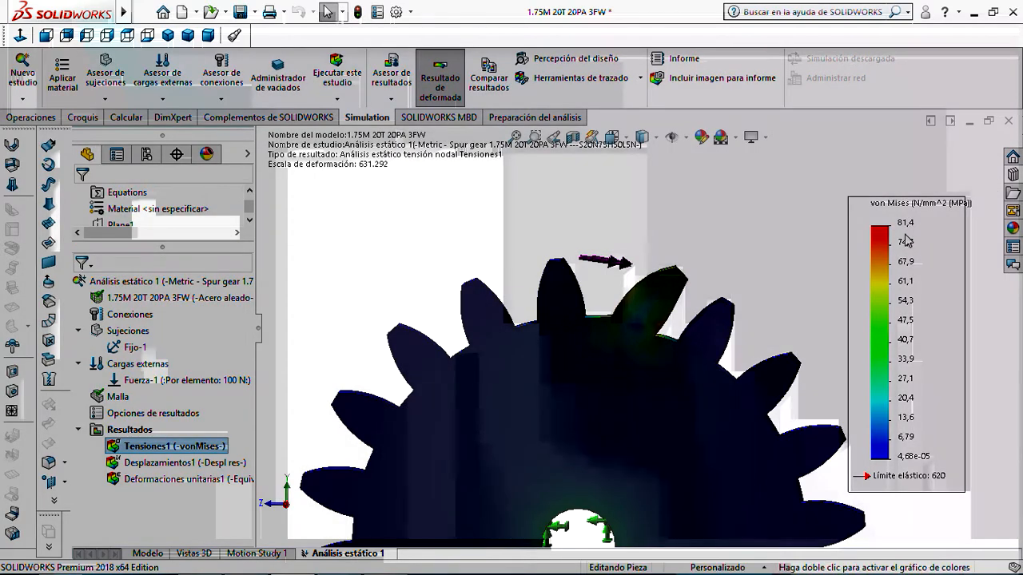
Step: Show the maximum-value annotation on the von Mises stress plot and accept the change
scroll(649, 330, up, 3)
scroll(649, 330, down, 5)
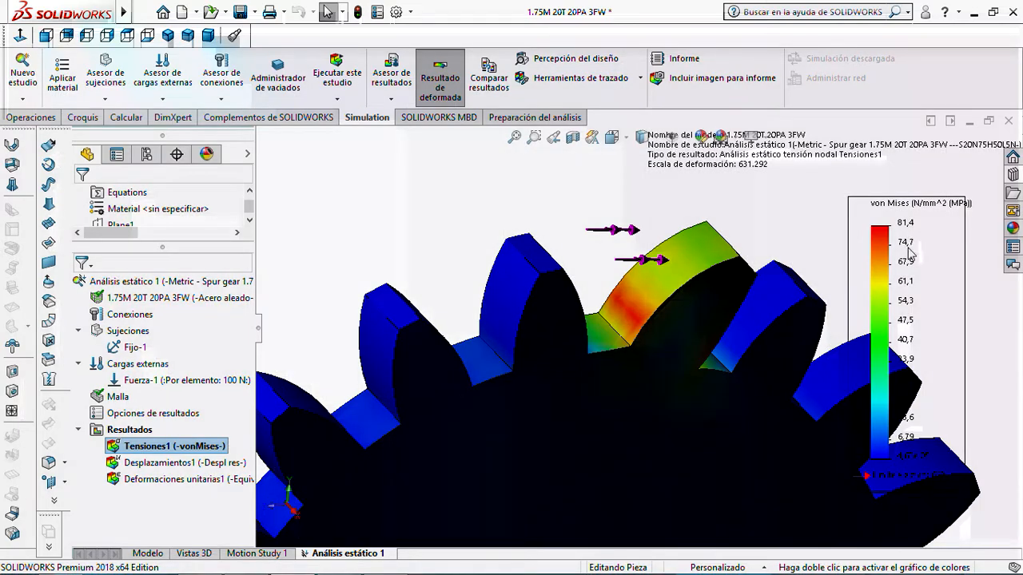
double_click(910, 253)
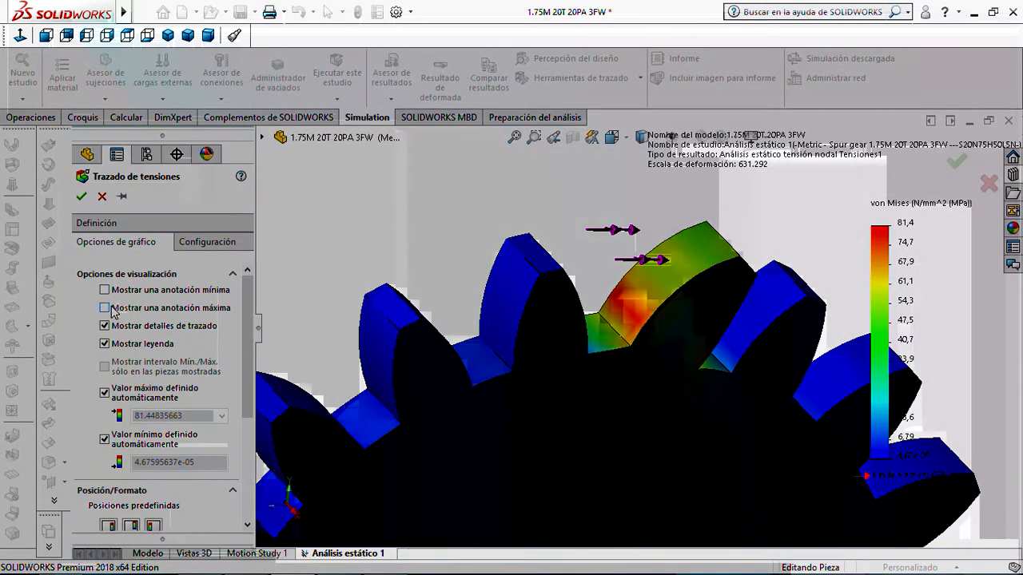
click(110, 309)
mouse_move(407, 323)
middle_down()
mouse_move(335, 270)
mouse_move(361, 228)
mouse_move(372, 232)
mouse_move(353, 271)
middle_up()
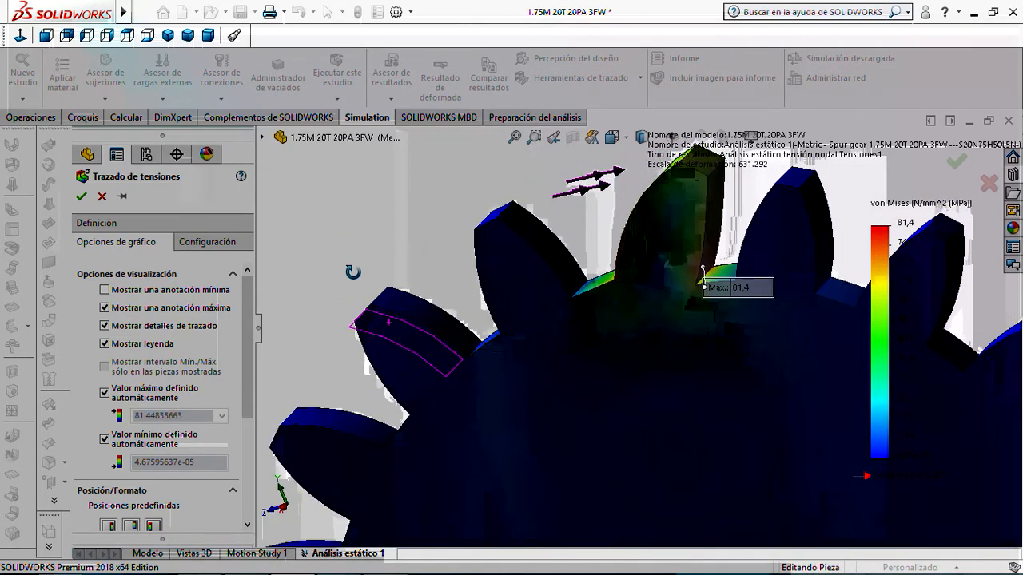
click(82, 197)
scroll(679, 318, up, 5)
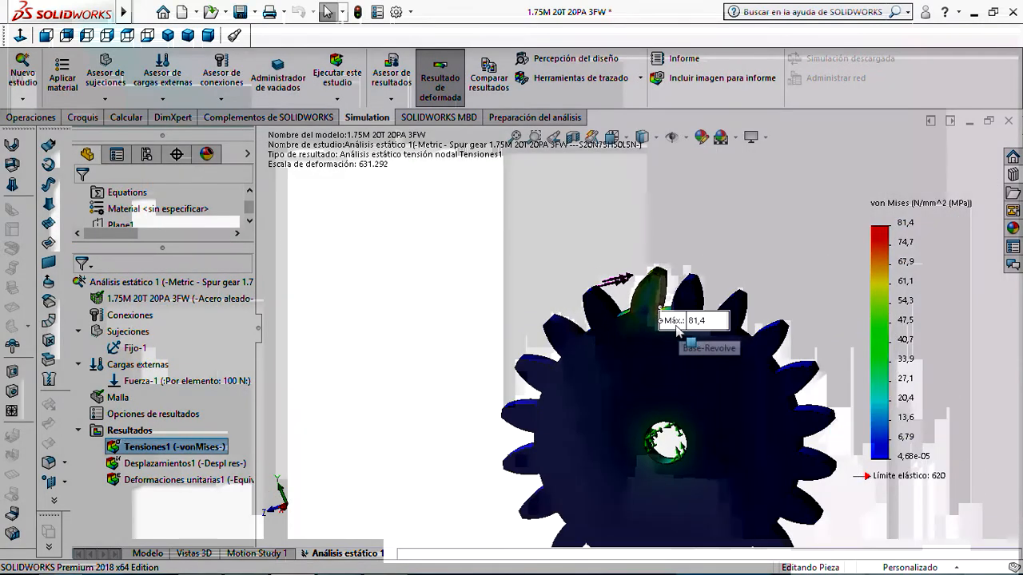
mouse_move(637, 345)
middle_down()
mouse_move(654, 326)
mouse_move(637, 339)
middle_up()
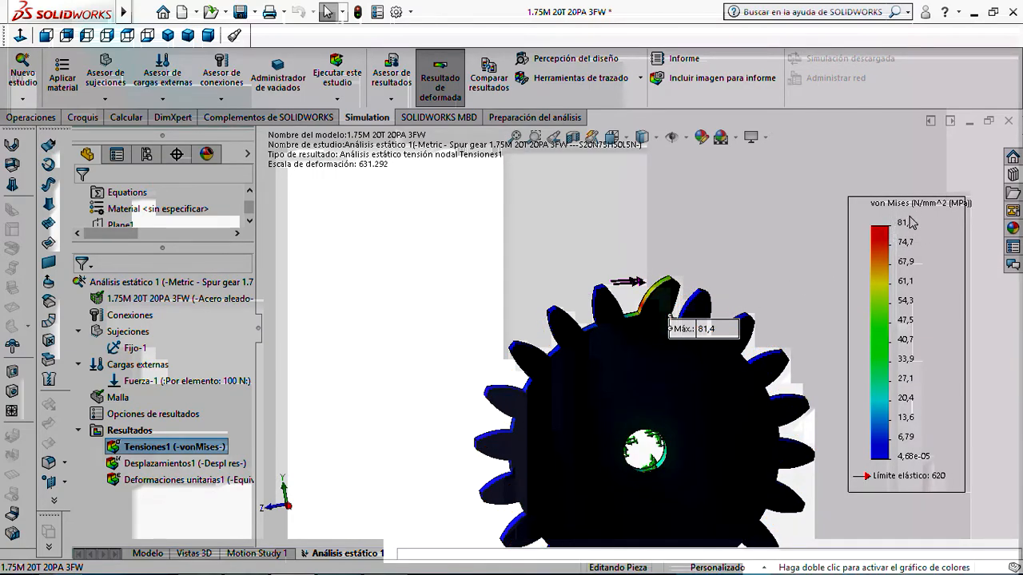
Step: Switch to the PowerPoint presentation clase 6 Engranes, complete slide 44's Sigma formula with 0,322 and the result 59,154MPa, and return to SOLIDWORKS
mouse_move(381, 566)
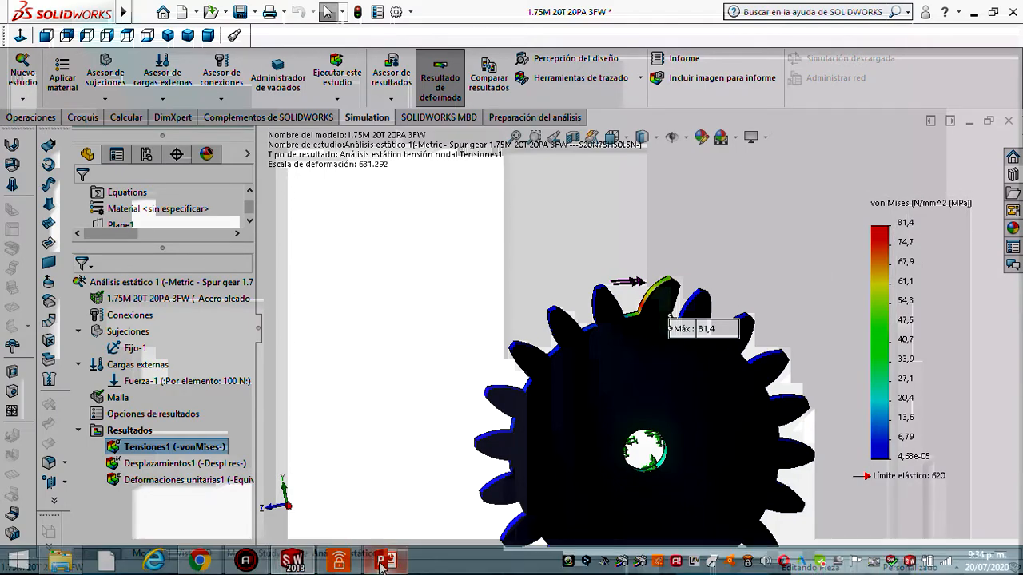
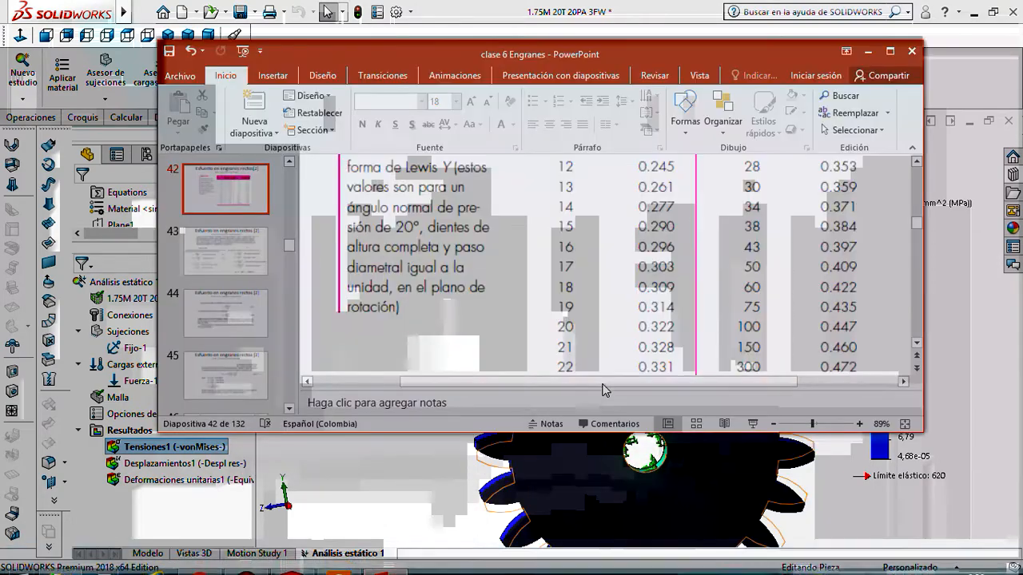
scroll(717, 304, down, 8)
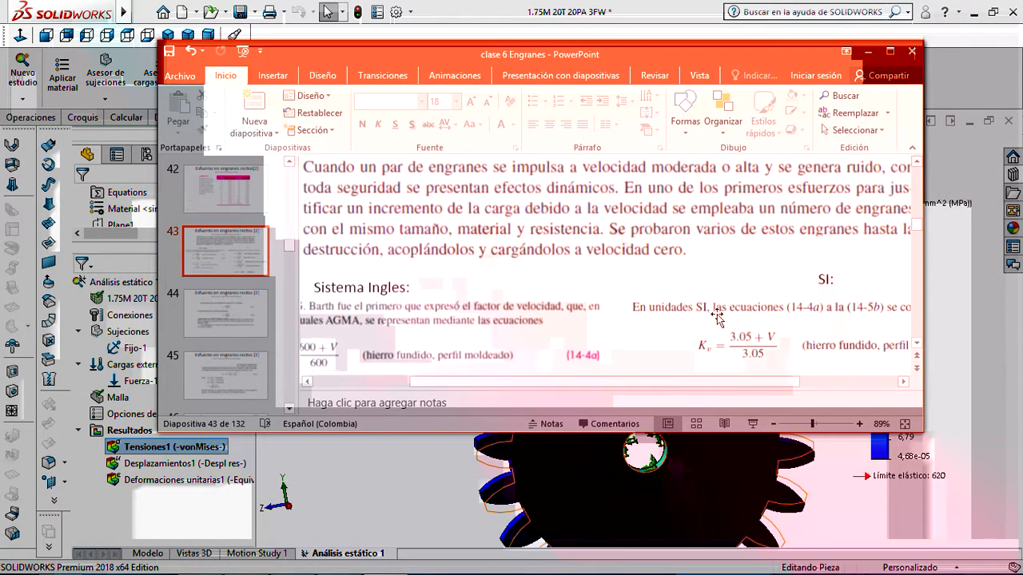
scroll(713, 311, down, 5)
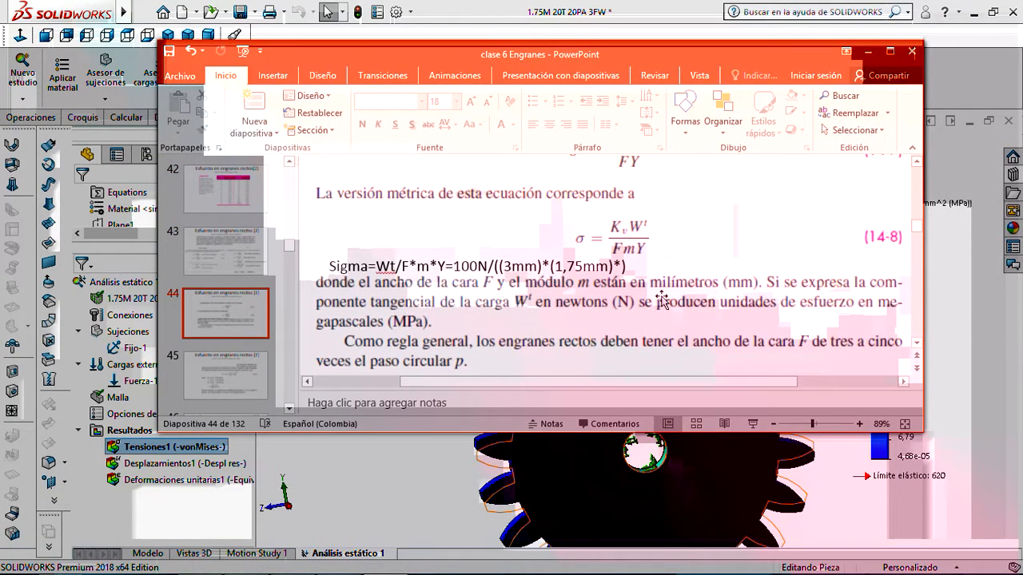
click(621, 266)
text(0,322)
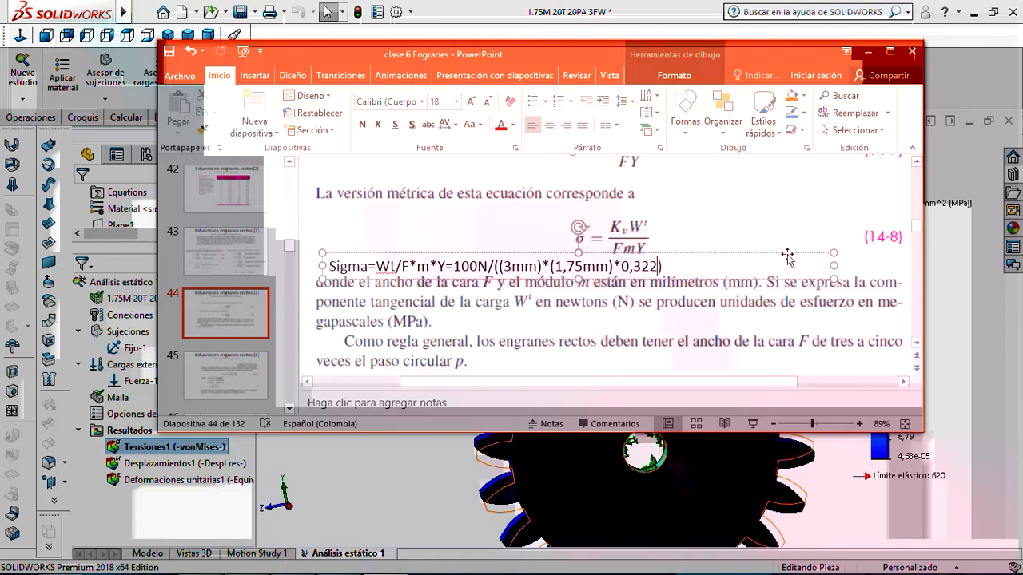
text(=)
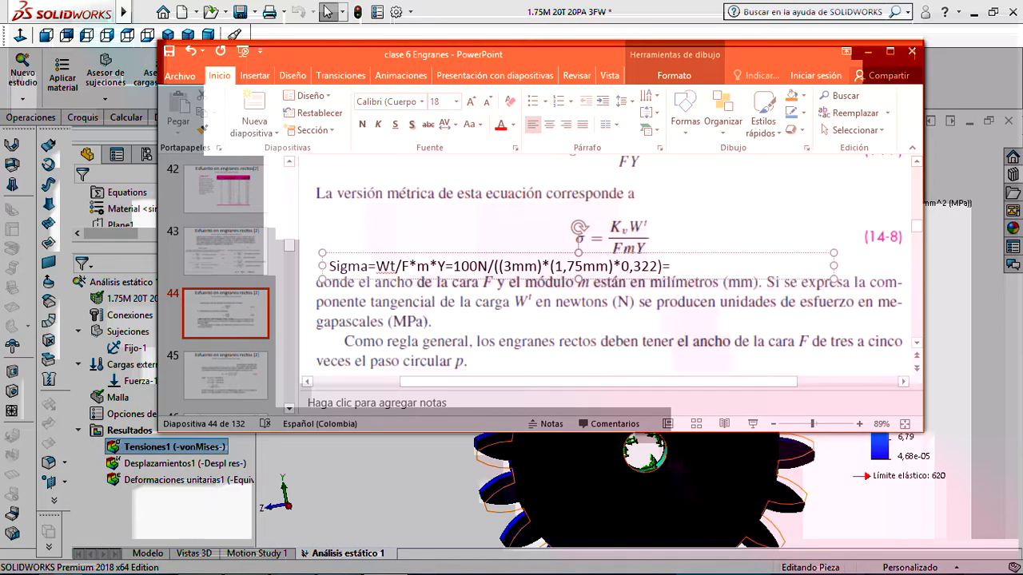
text(59,1)
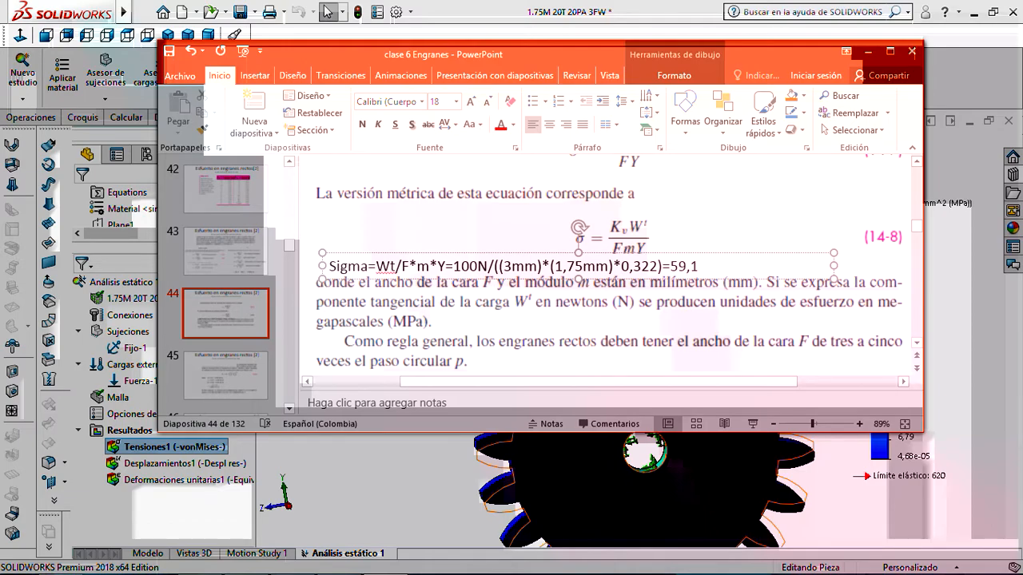
text(54MPa)
click(866, 55)
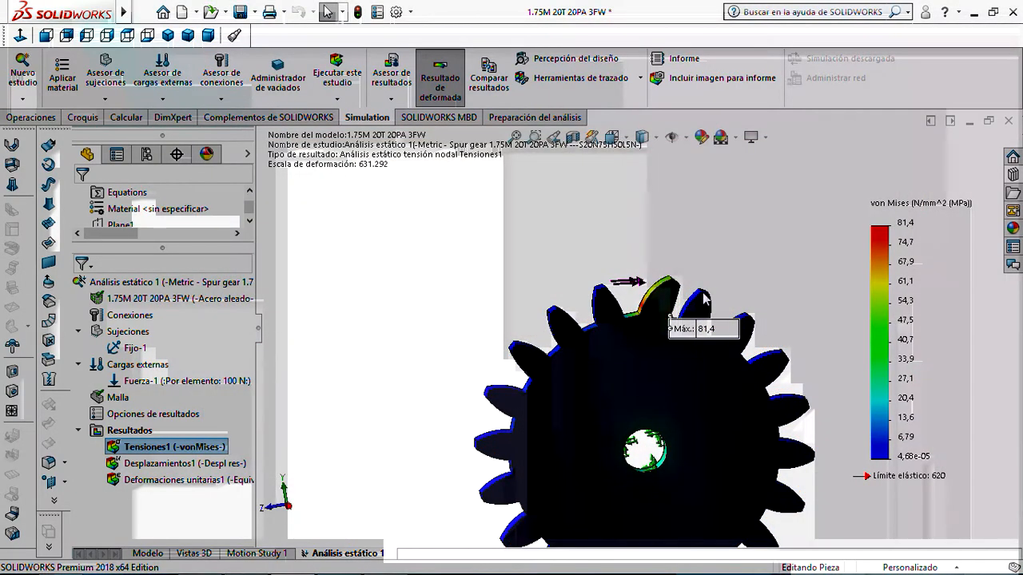
Step: Examine closely where the maximum stress annotation sits at the root of the loaded tooth
scroll(697, 311, down, 3)
scroll(695, 308, down, 5)
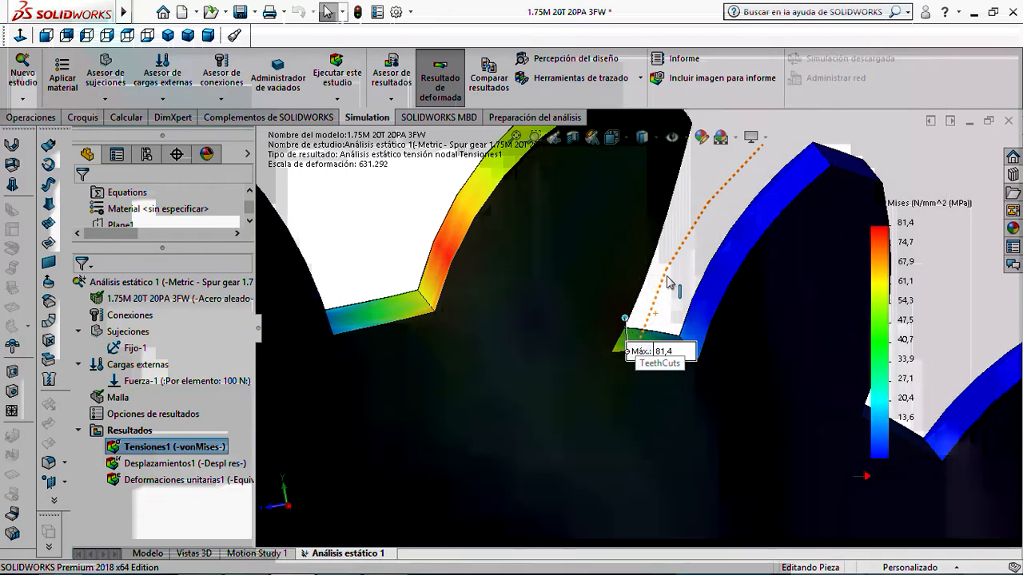
middle_drag(674, 276, 643, 289)
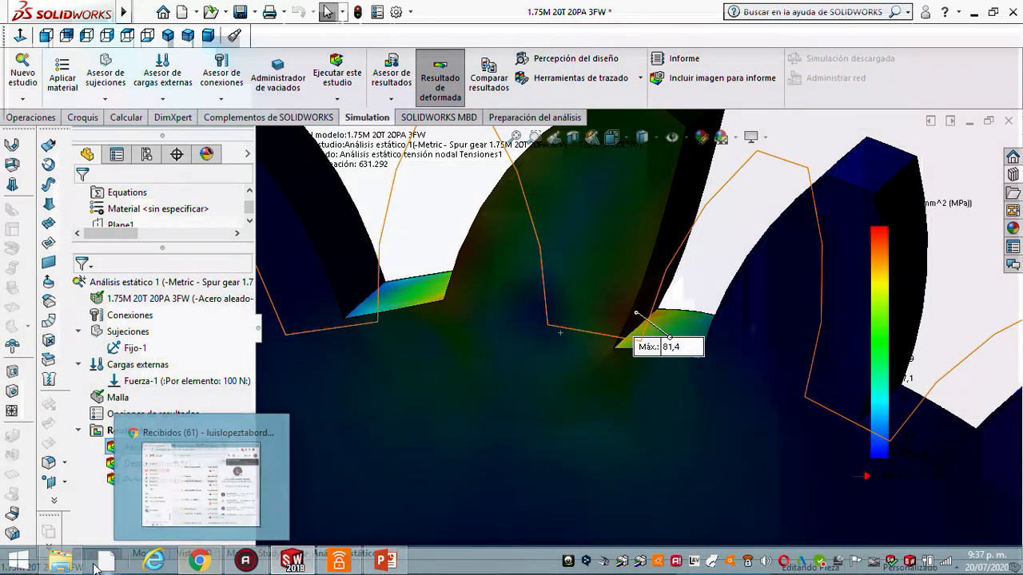
Step: Open the PDF shigley 9va edicion from the libros folder inside diseño 2 and collapse its tools pane
click(64, 562)
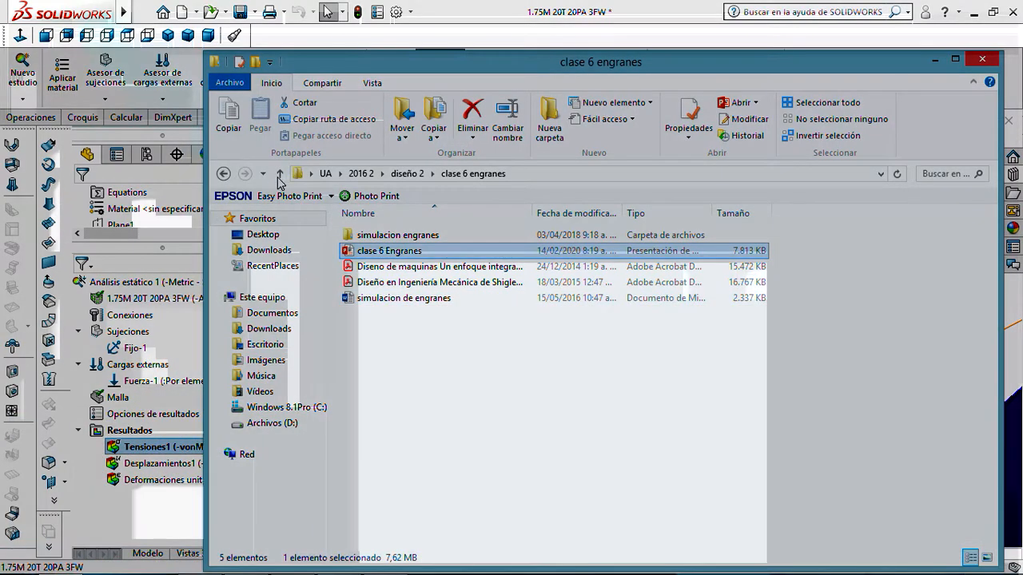
click(279, 175)
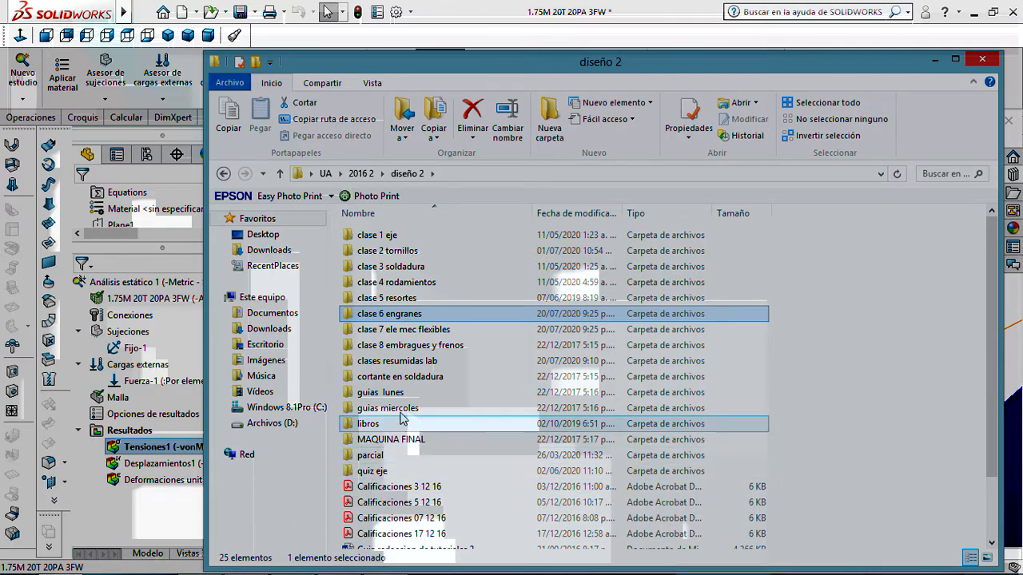
double_click(373, 424)
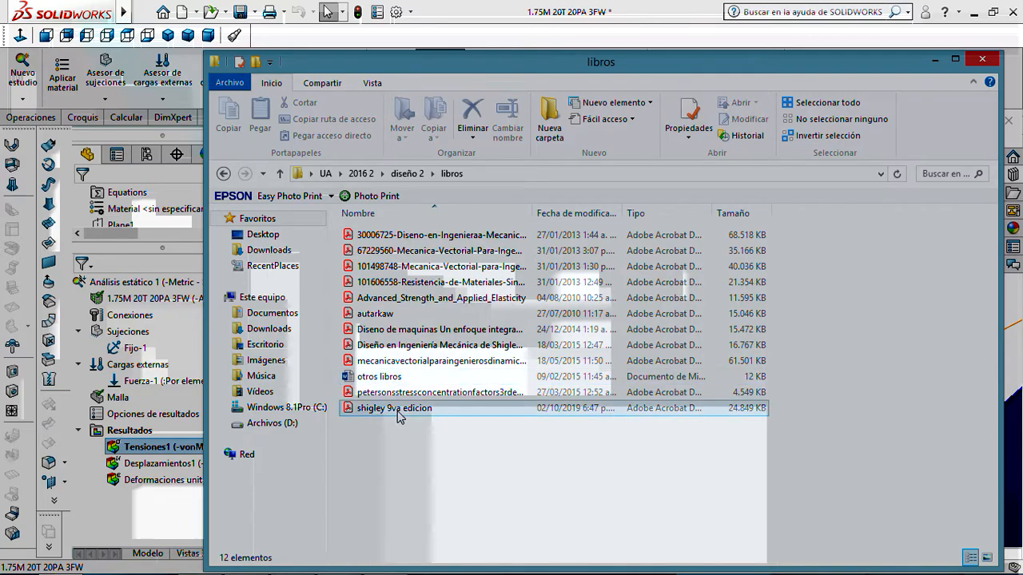
click(398, 410)
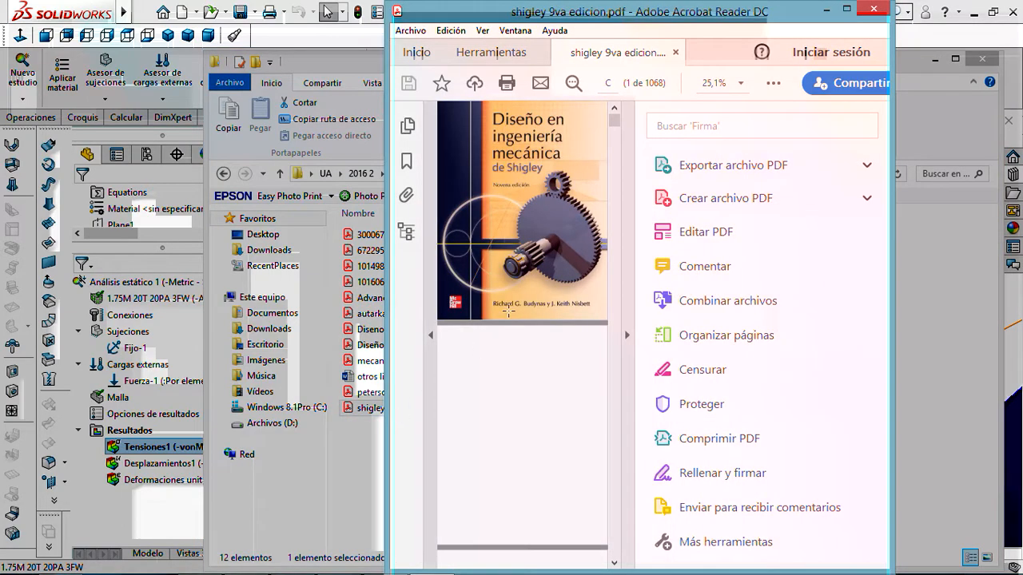
click(627, 336)
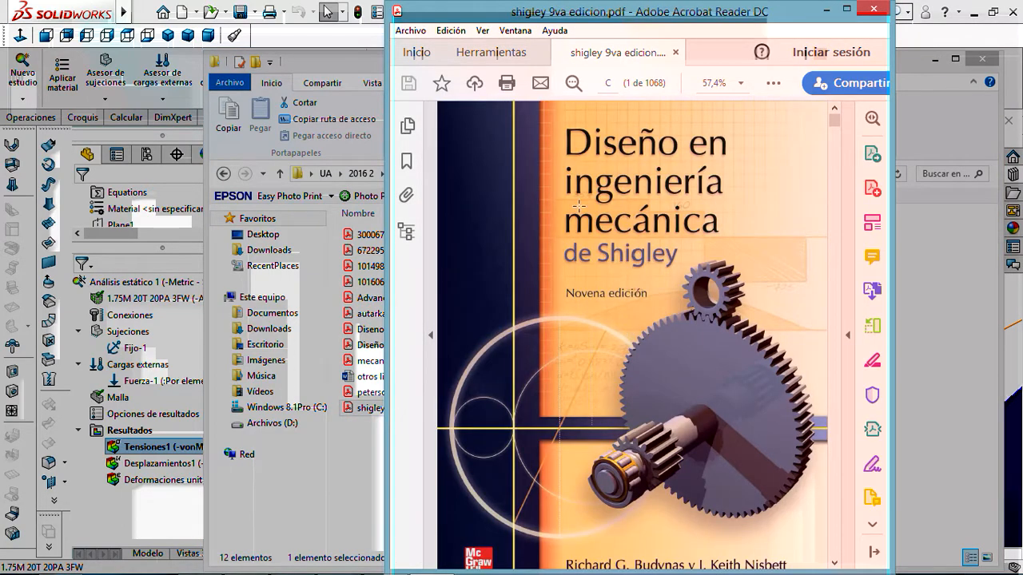
Step: Go to page 1000 of the PDF and look through the appendix tables that follow for the stress concentration charts
click(601, 82)
key(Return)
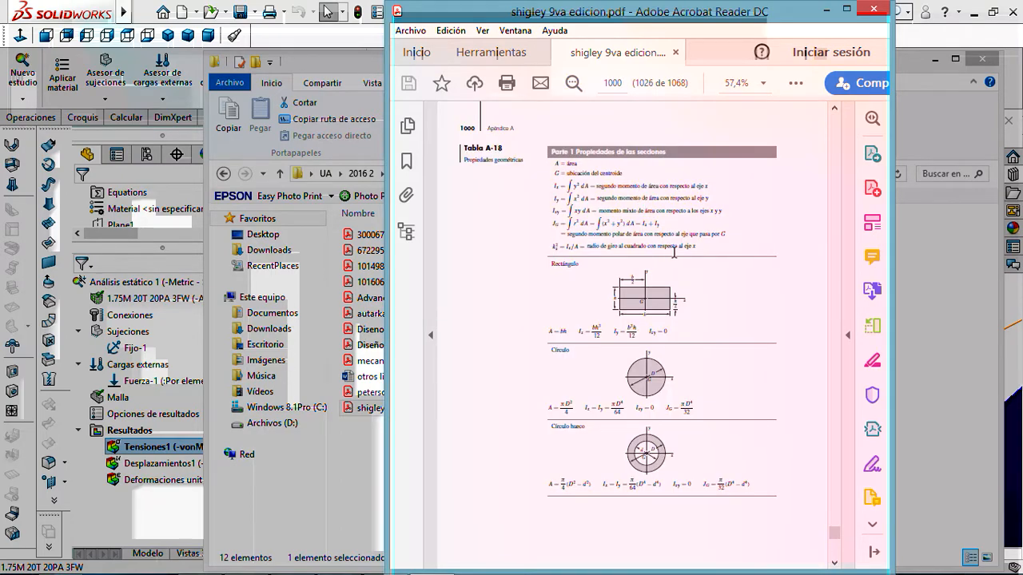
scroll(674, 253, down, 15)
scroll(686, 297, down, 20)
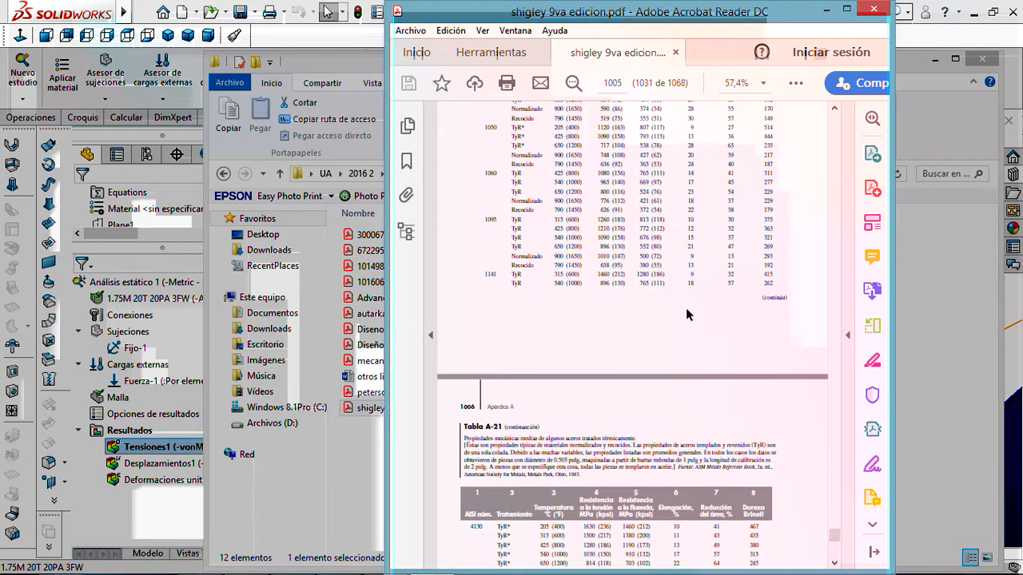
scroll(686, 311, down, 20)
scroll(683, 314, down, 20)
scroll(686, 322, down, 20)
scroll(697, 331, down, 20)
scroll(700, 334, down, 15)
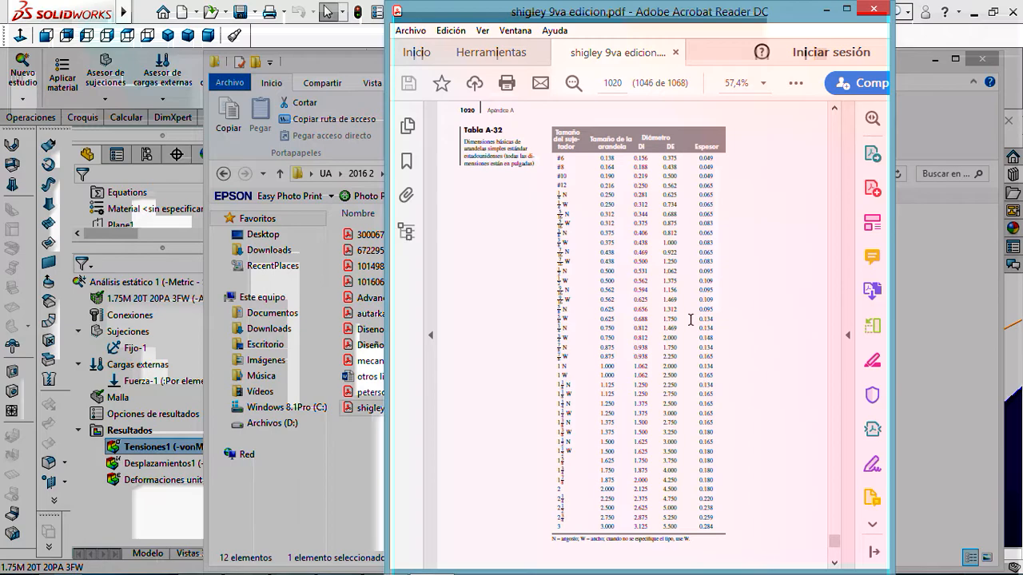
scroll(691, 319, down, 8)
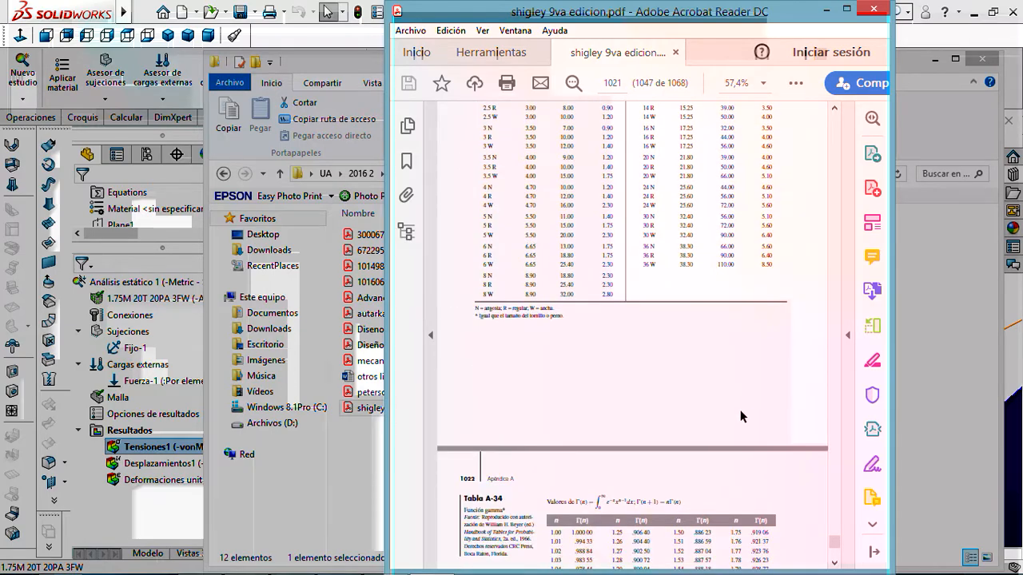
scroll(741, 416, down, 15)
scroll(742, 414, down, 10)
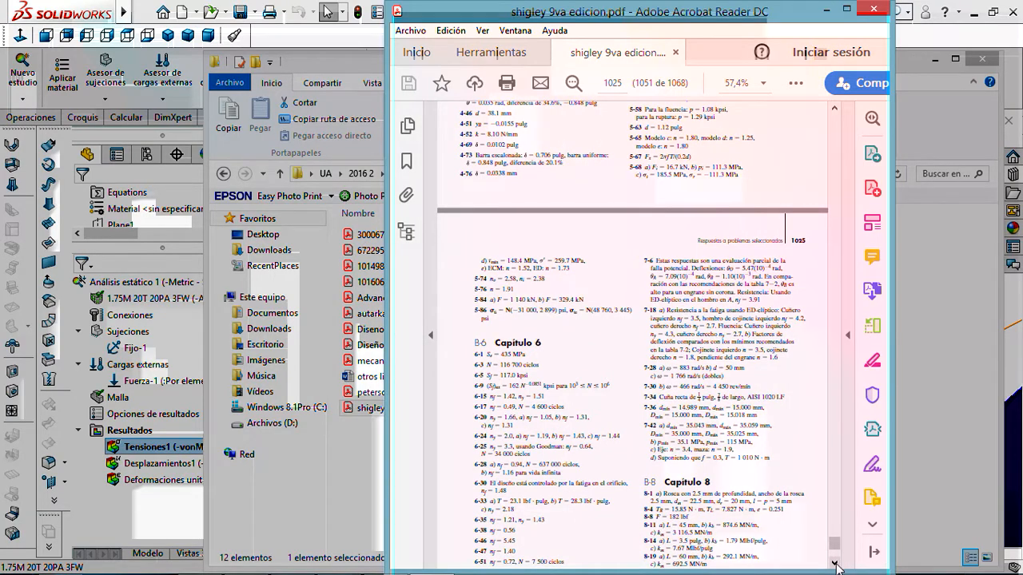
Step: Search the rest of the PDF and go back through appendix A to the stress concentration charts of Tabla A-15
scroll(836, 565, down, 10)
scroll(836, 564, down, 15)
scroll(835, 564, down, 20)
scroll(836, 565, down, 20)
scroll(836, 564, down, 20)
scroll(836, 564, down, 5)
scroll(837, 386, up, 20)
scroll(833, 389, up, 20)
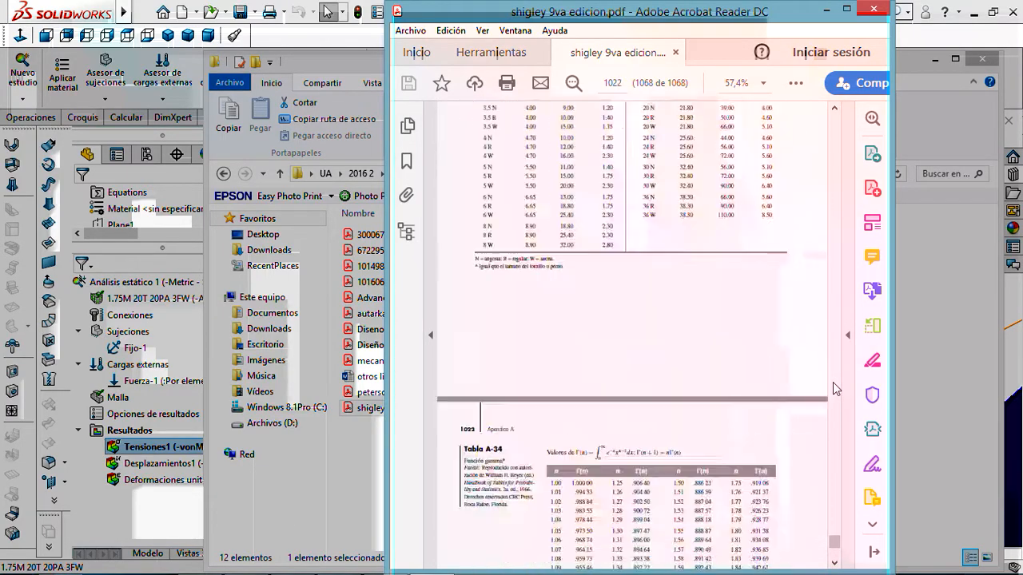
scroll(836, 389, up, 20)
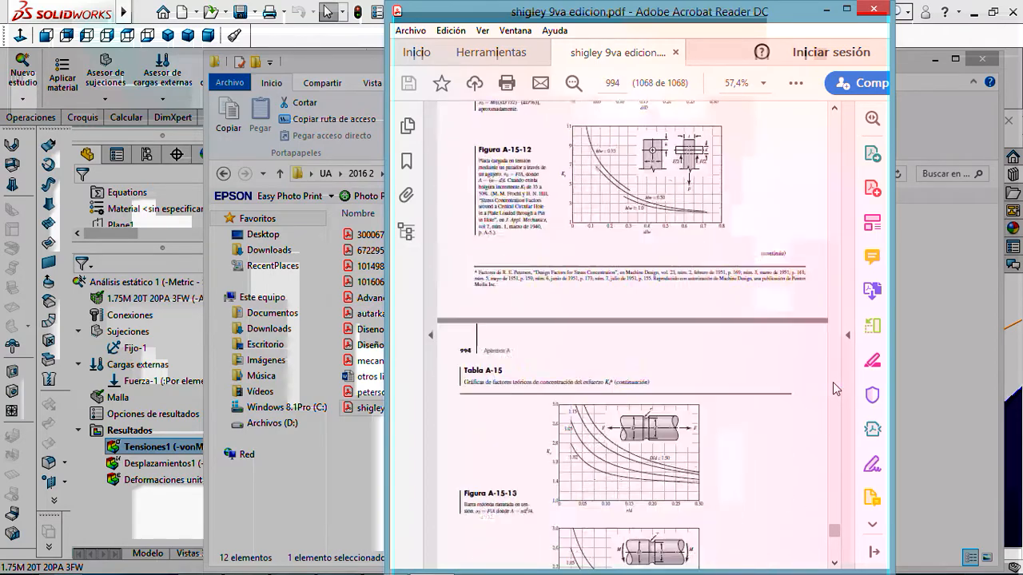
scroll(748, 421, down, 5)
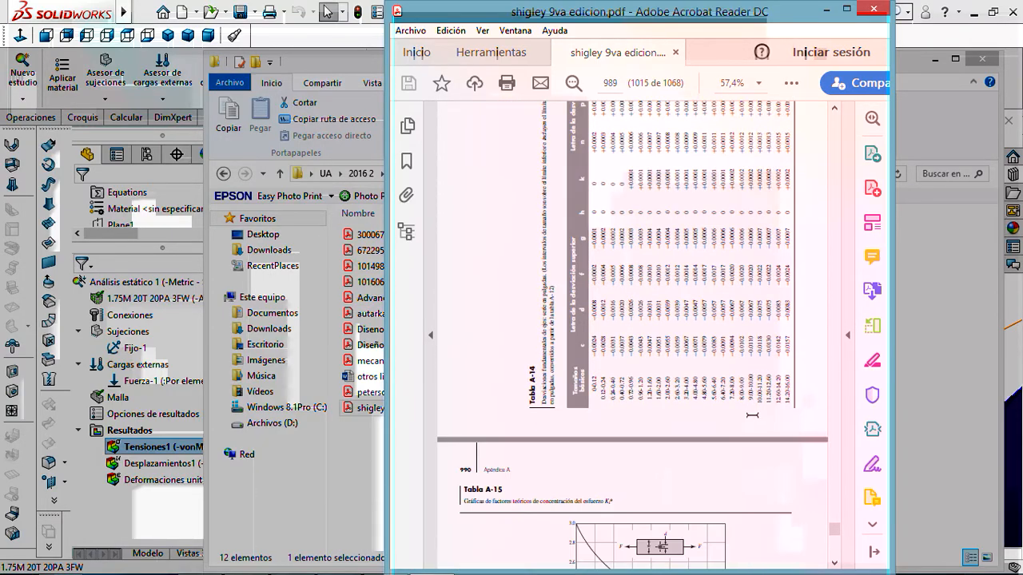
scroll(755, 414, down, 3)
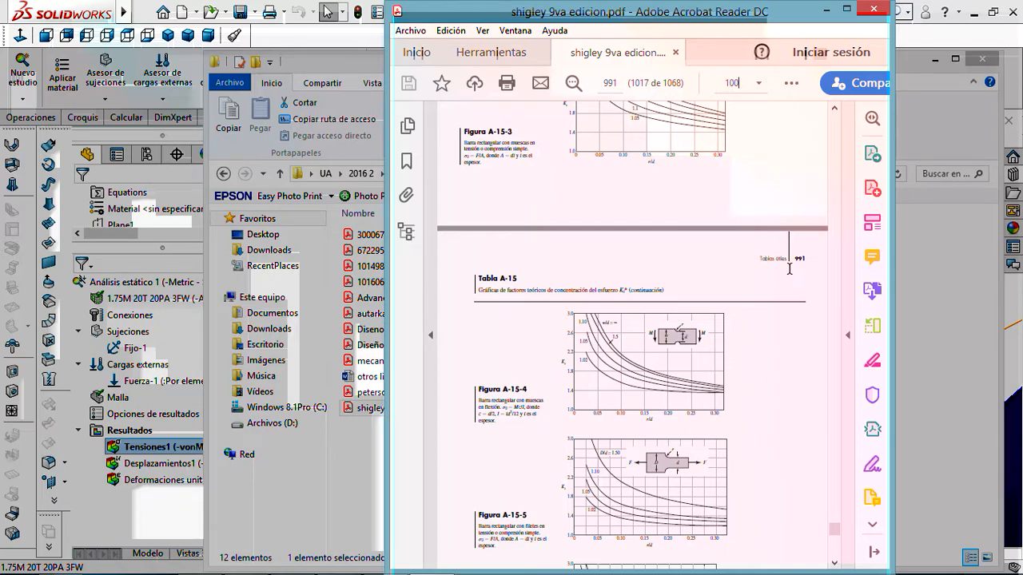
Step: Set the PDF zoom to 100% and examine the Tabla A-15 chart for a filleted rectangular bar in bending on page 991
key(Return)
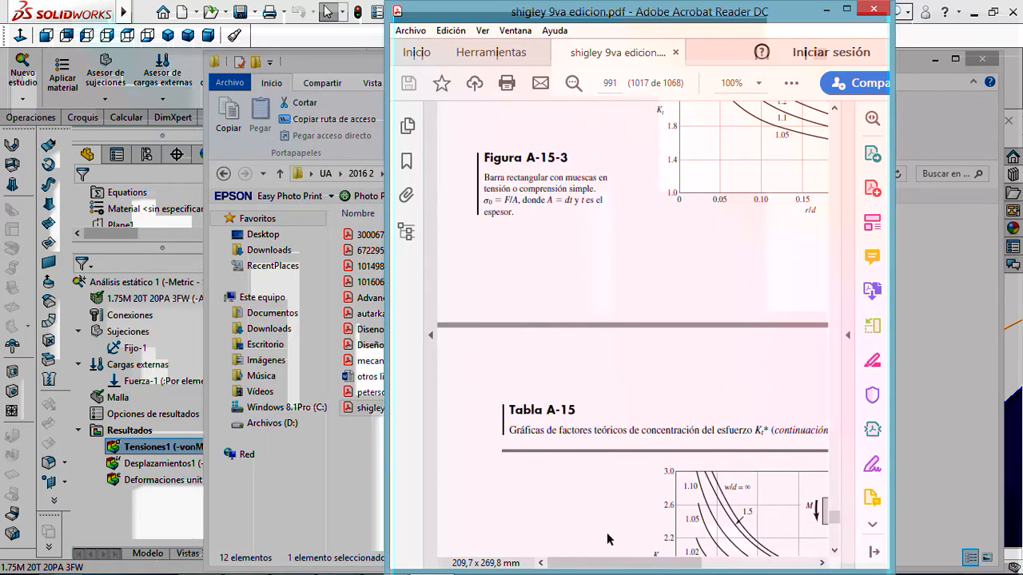
mouse_move(609, 562)
mouse_down()
mouse_move(657, 550)
mouse_move(611, 551)
mouse_up()
scroll(724, 322, up, 3)
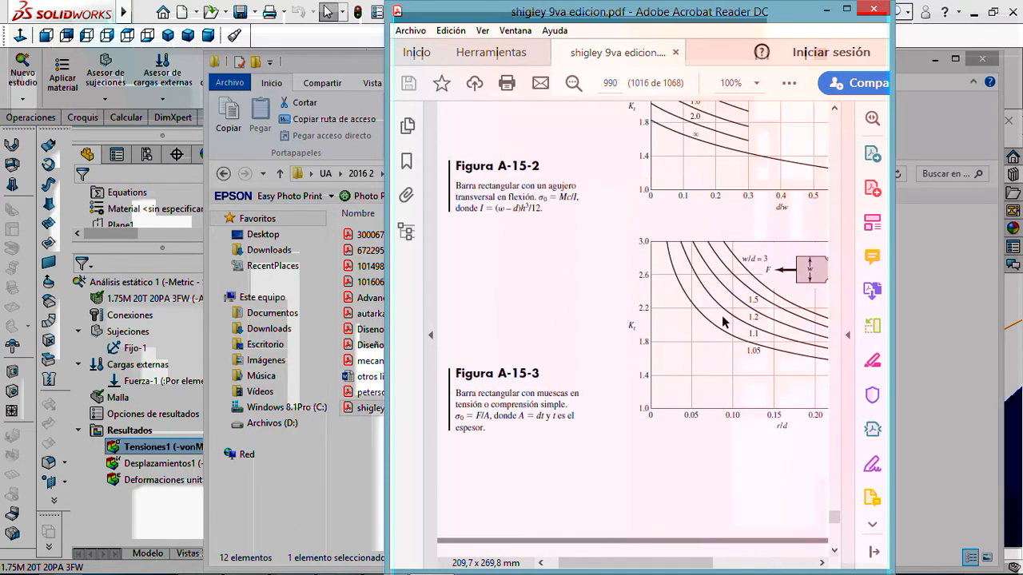
scroll(723, 322, up, 3)
drag(640, 562, 704, 562)
scroll(616, 301, up, 10)
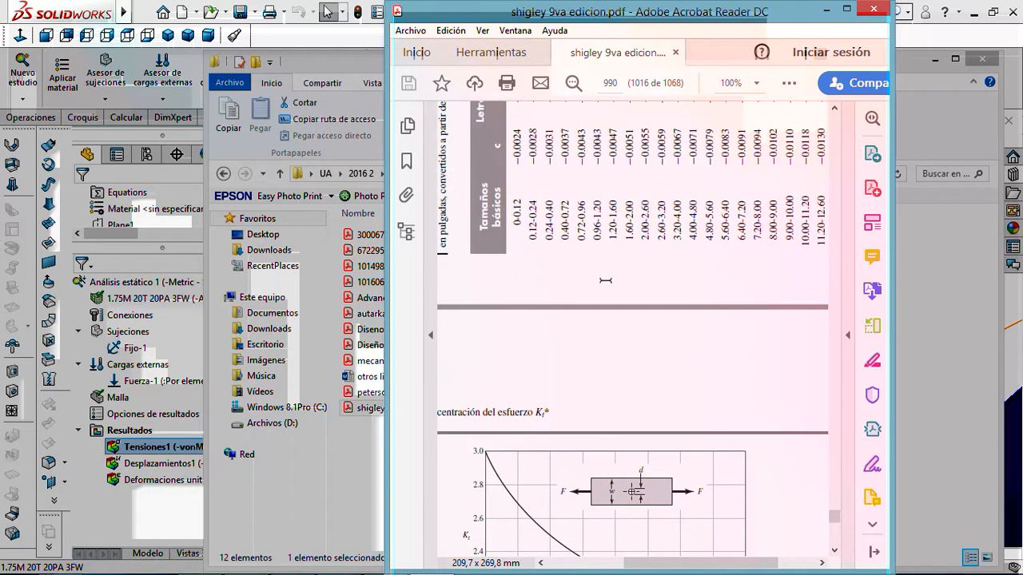
scroll(612, 279, down, 15)
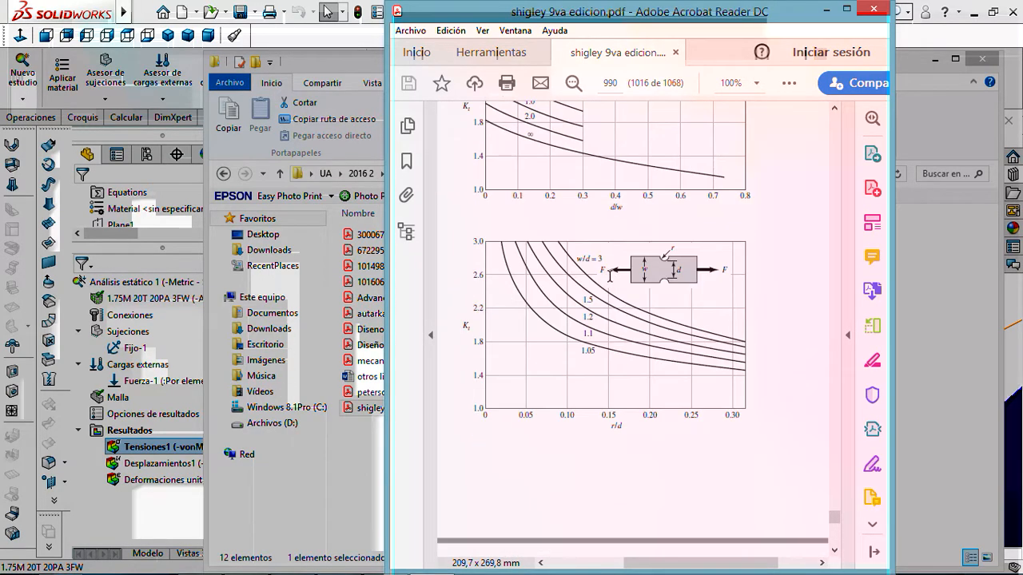
scroll(616, 285, down, 5)
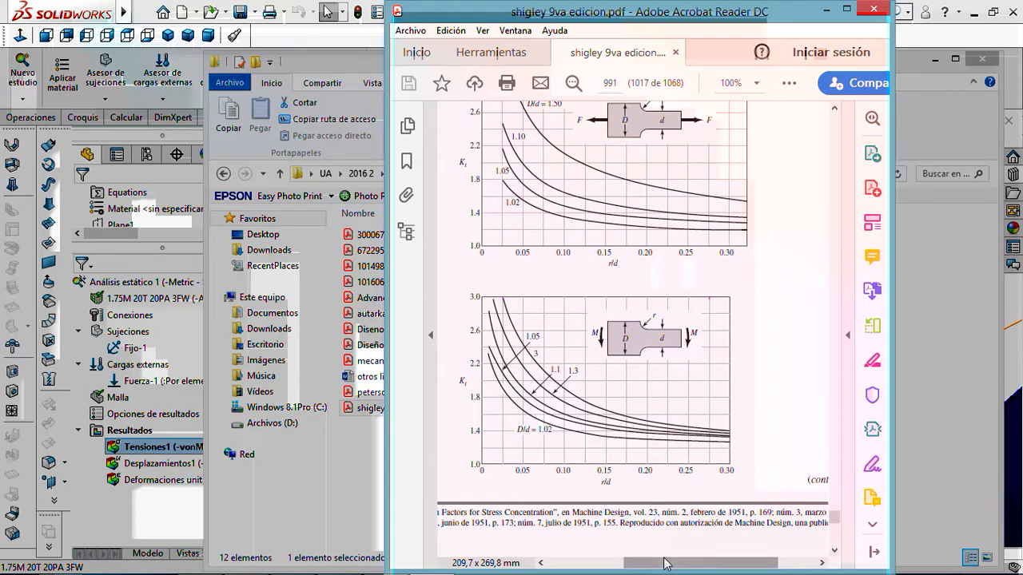
mouse_move(667, 563)
mouse_down()
mouse_move(612, 562)
mouse_move(650, 562)
mouse_up()
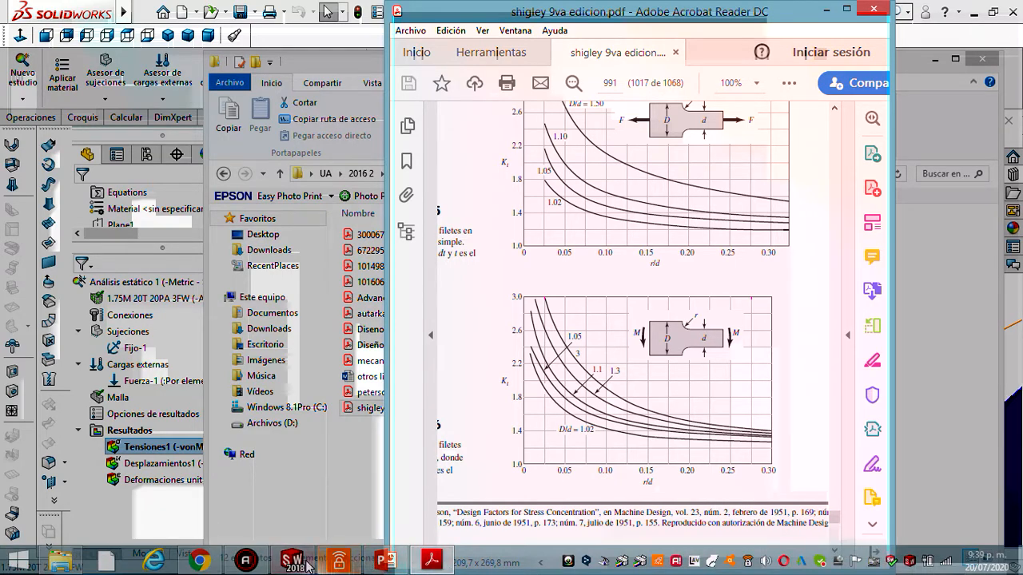
Step: Return to SOLIDWORKS, show the plain gear model instead of the study and examine the roots of the upper tooth
click(293, 563)
scroll(659, 356, up, 5)
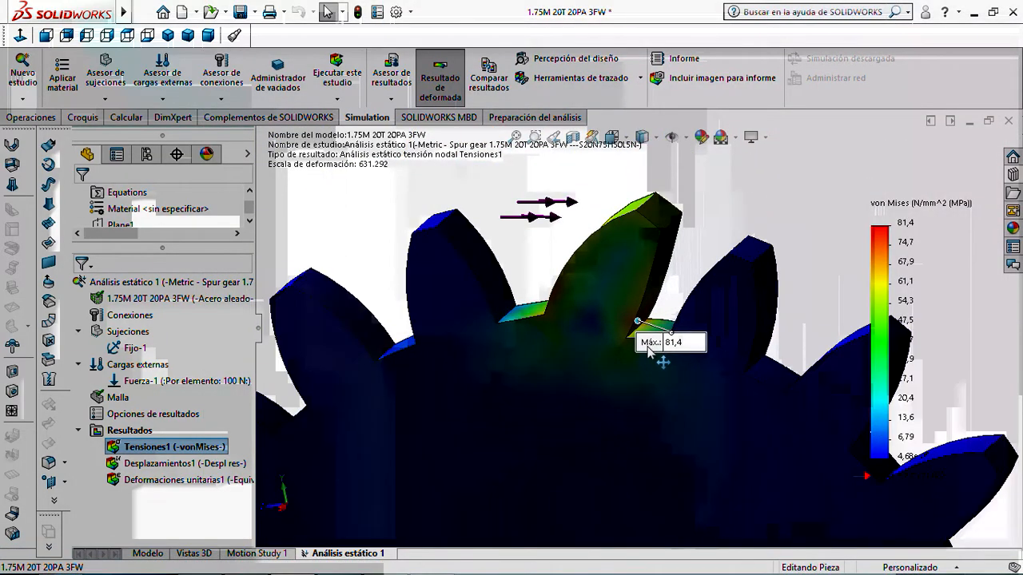
scroll(660, 356, up, 1)
click(147, 553)
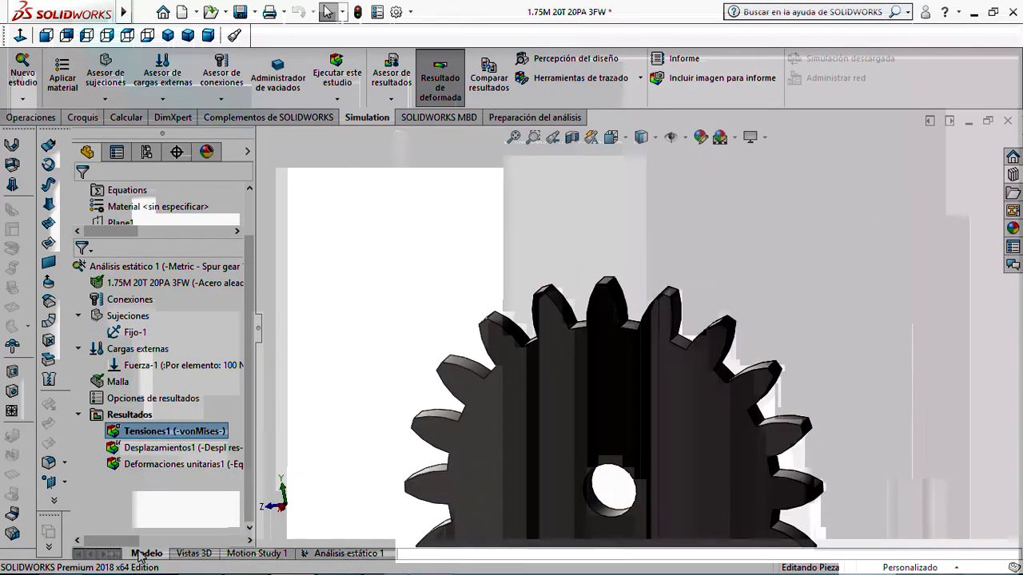
scroll(671, 339, down, 4)
mouse_move(589, 263)
middle_down()
mouse_move(605, 210)
mouse_move(607, 230)
middle_up()
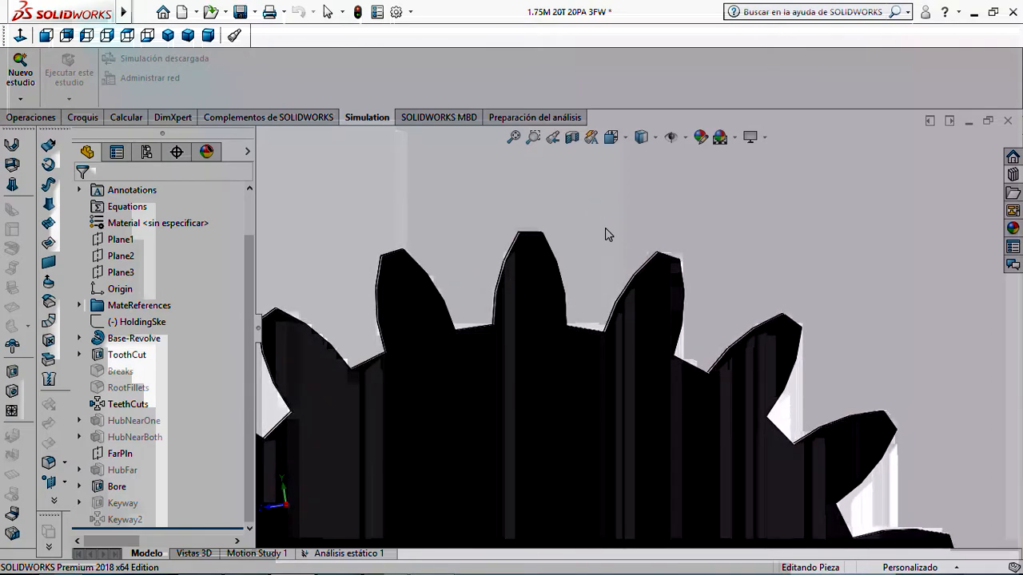
scroll(572, 342, down, 3)
scroll(566, 330, up, 1)
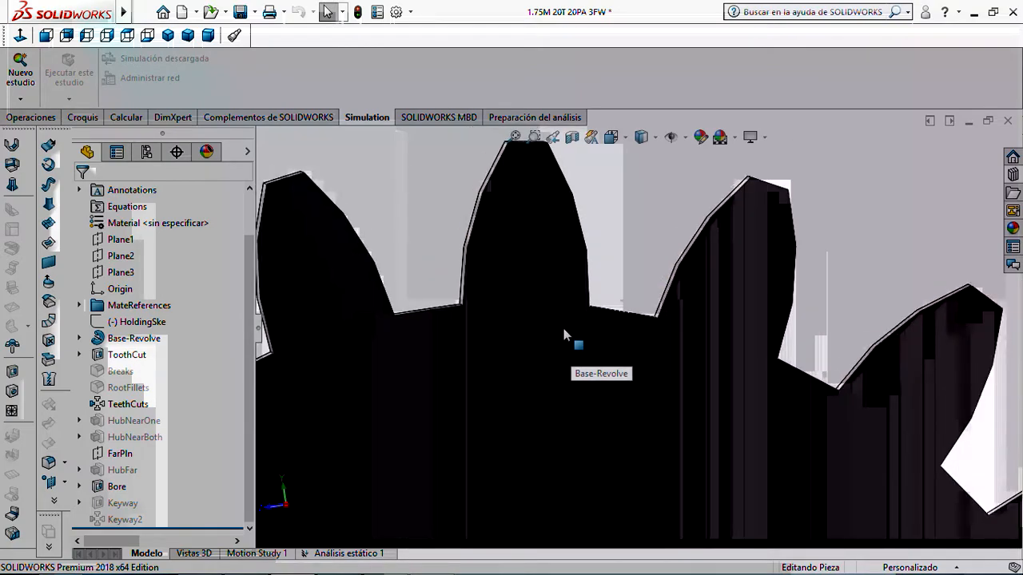
scroll(499, 320, up, 2)
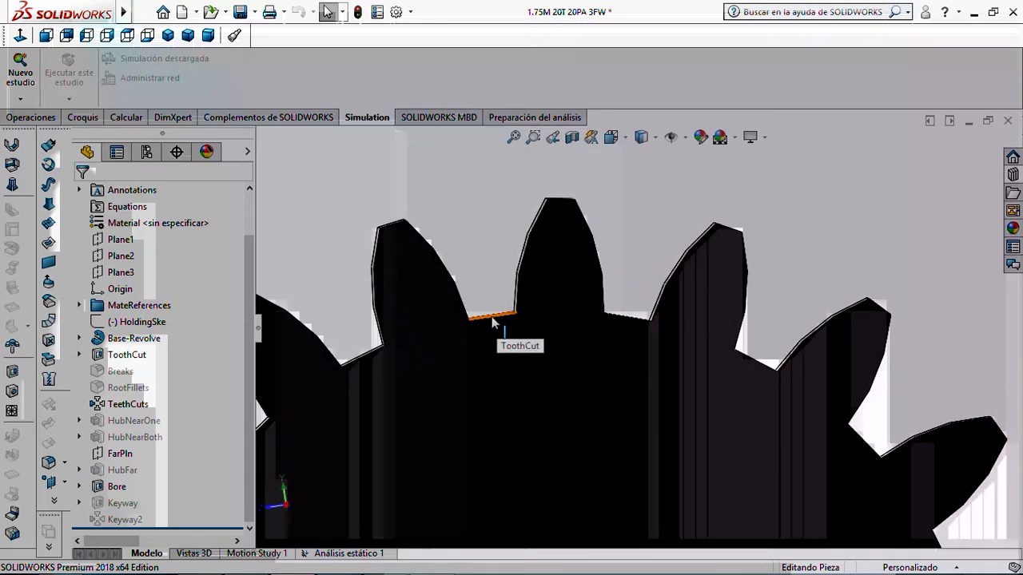
Step: Measure the distance between the root lands on either side of the upper tooth
click(116, 118)
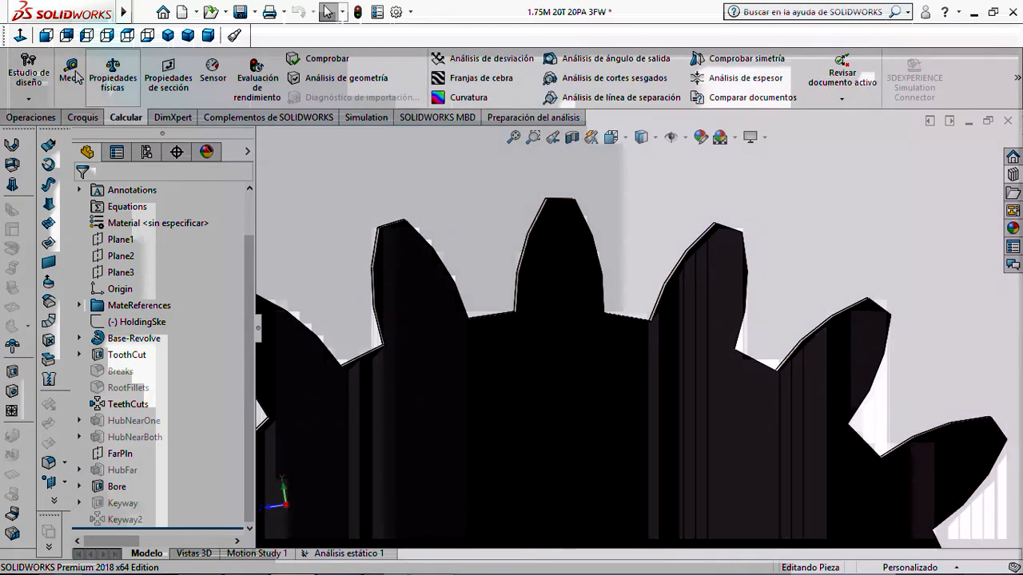
click(70, 72)
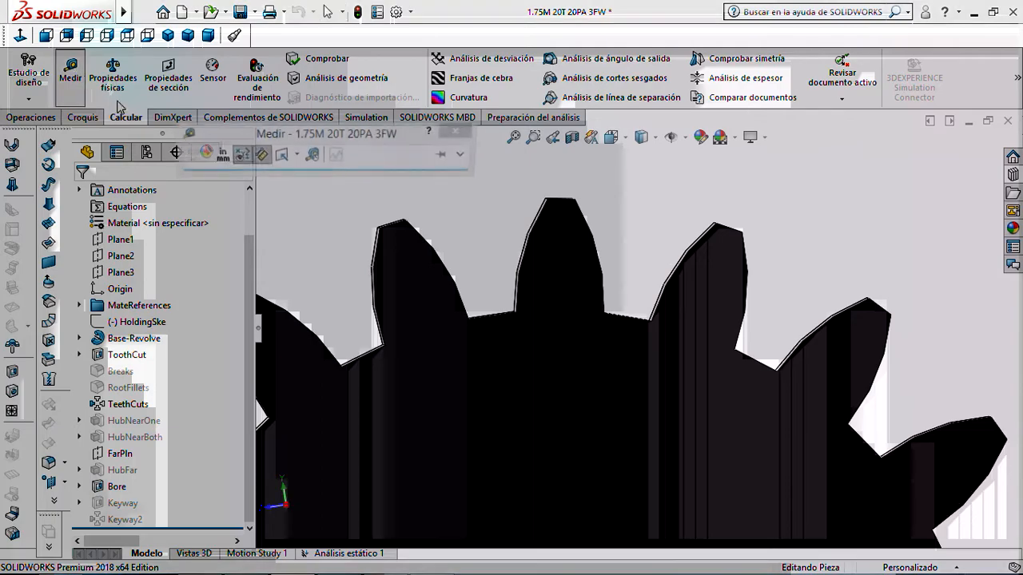
click(492, 315)
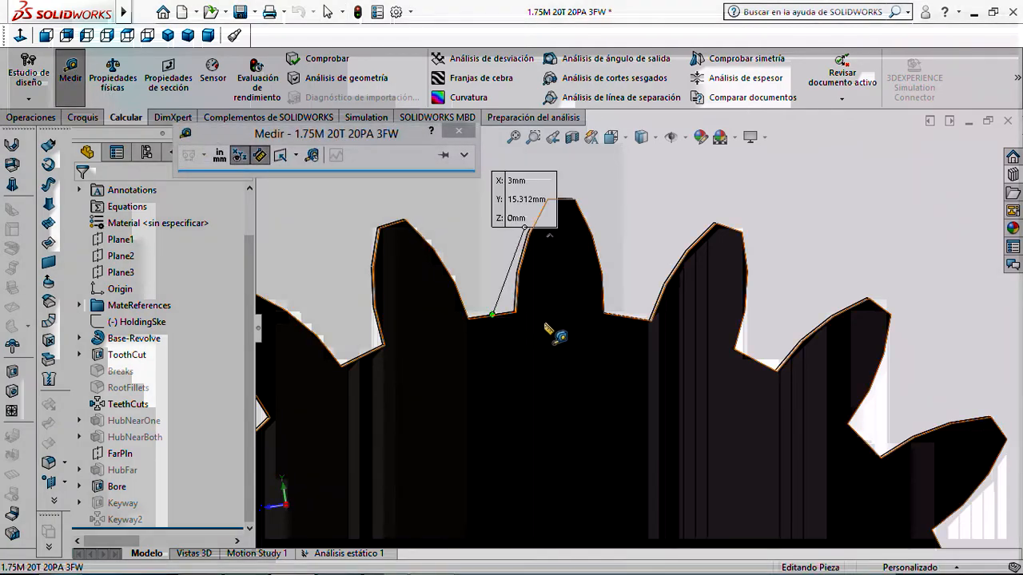
click(629, 313)
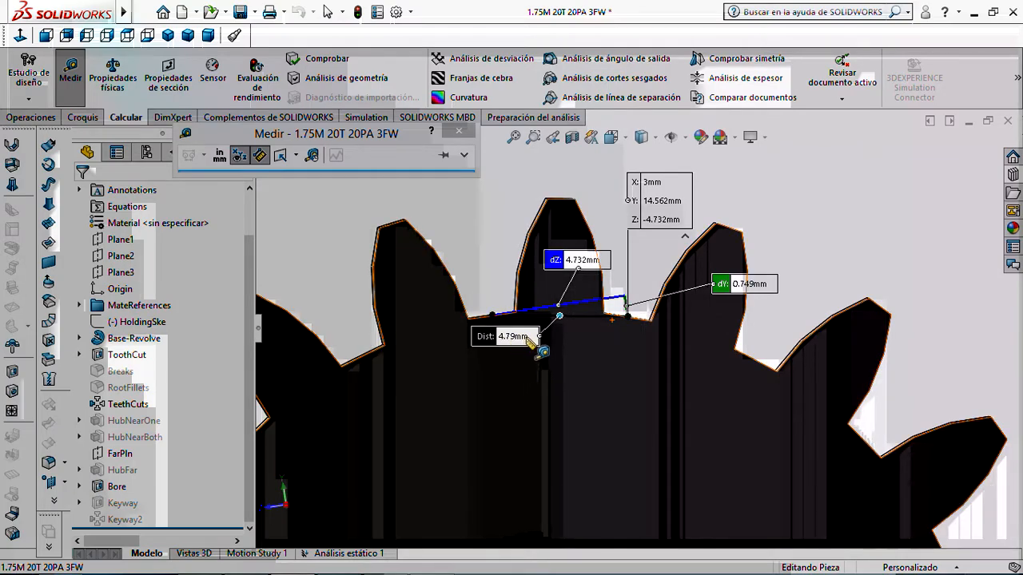
Step: Switch to the PowerPoint presentation clase 6 Engranes and move slide 44's Sigma formula above equation 14-8
mouse_move(512, 572)
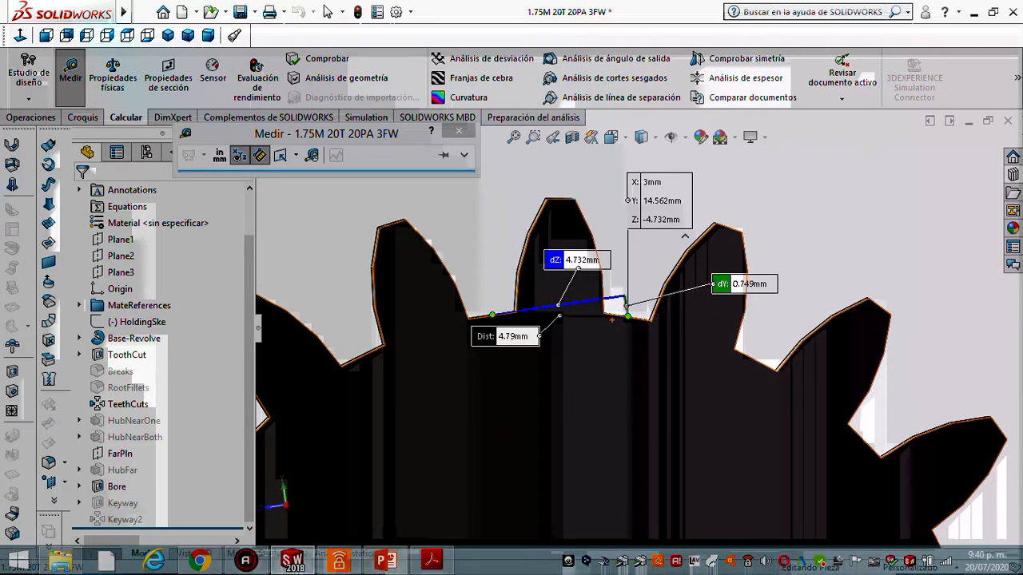
click(385, 562)
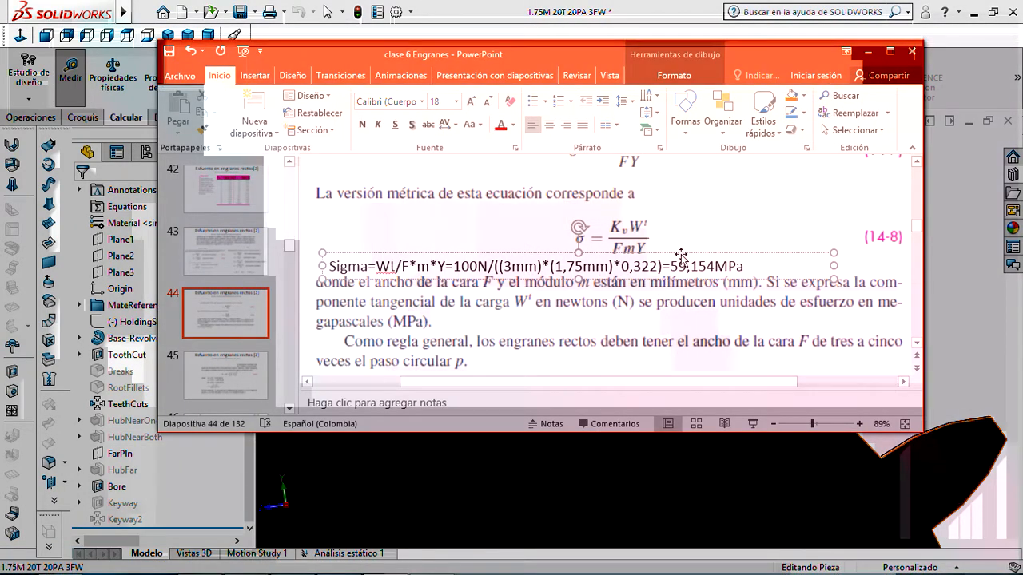
drag(682, 254, 682, 199)
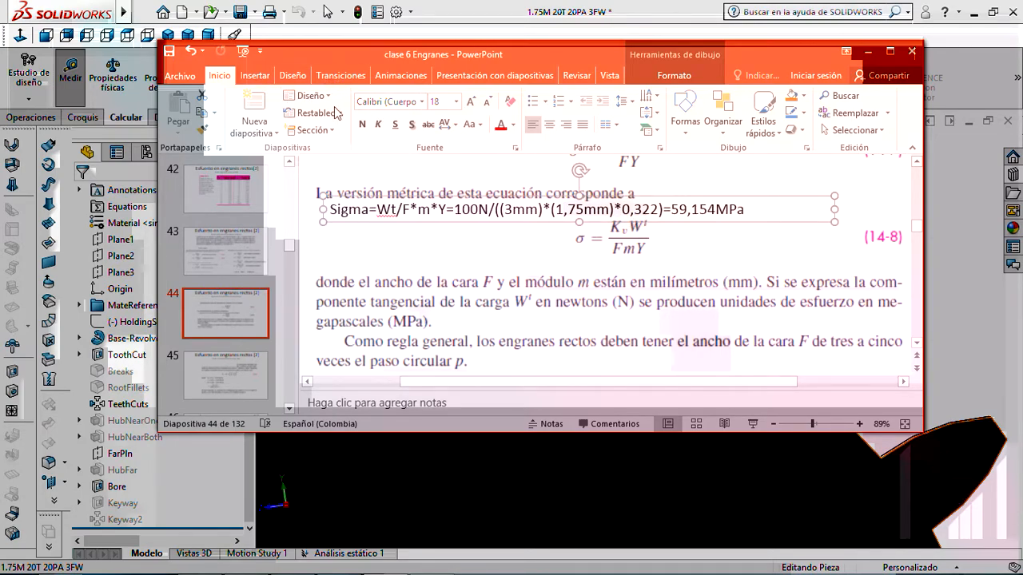
Step: Add a text box below the Sigma formula, beside equation 14-8, with the text "D=4,79mm, d"
click(685, 120)
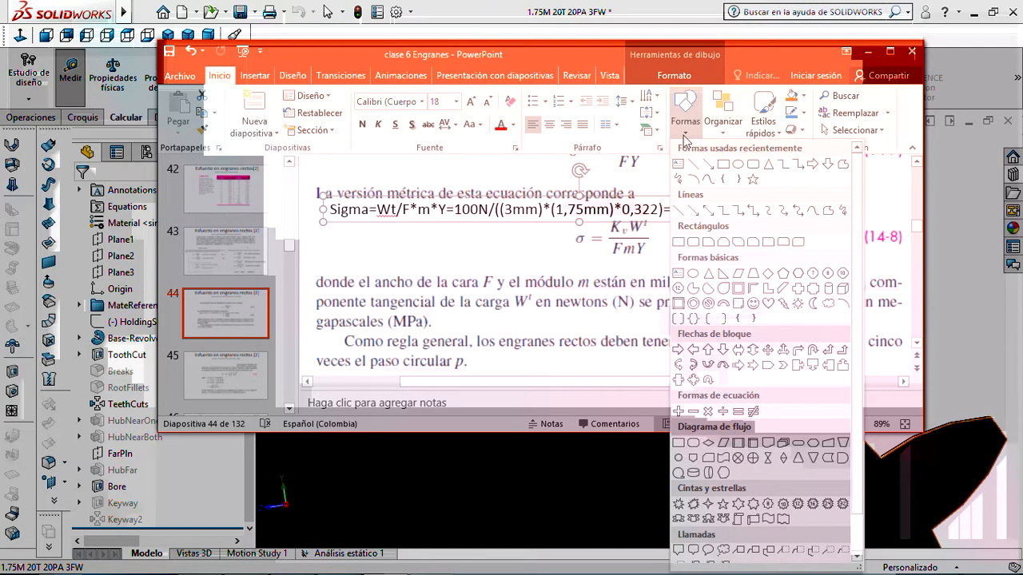
click(679, 165)
drag(317, 231, 517, 272)
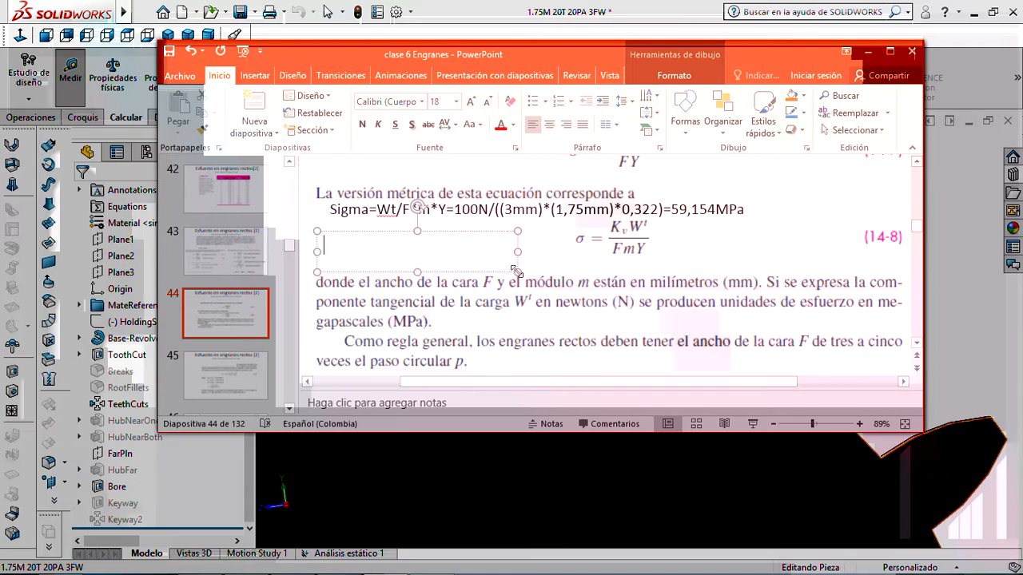
text(D=)
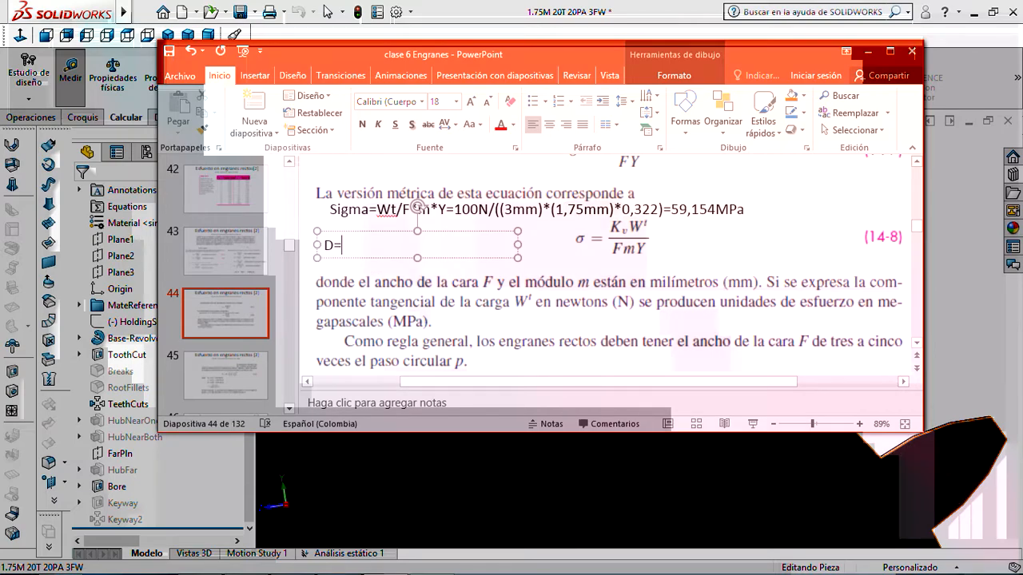
text(4,79mm, d)
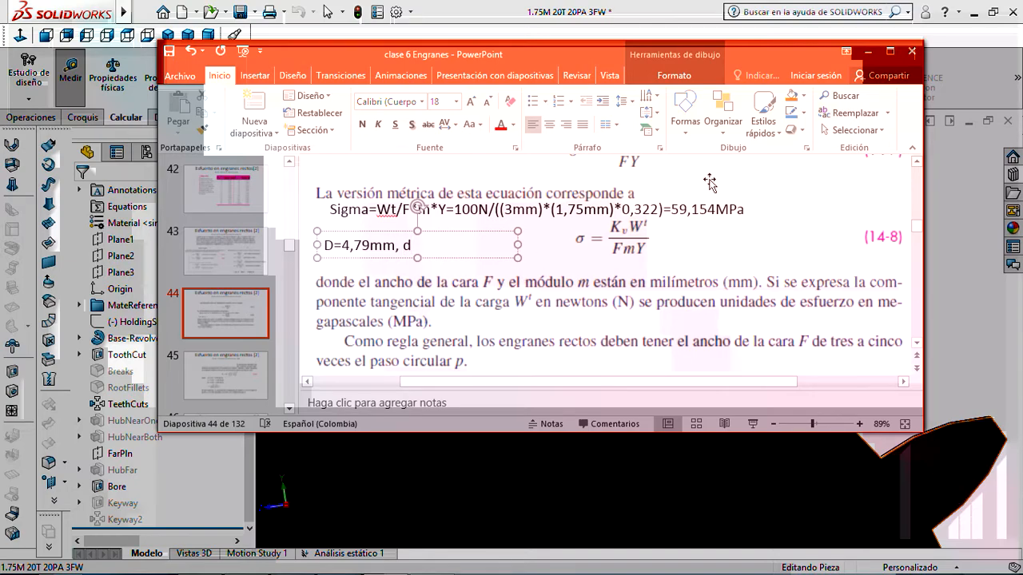
Step: Return to SOLIDWORKS, clear the previous measurement and measure the upper tooth's thickness between its two flanks near the root
click(867, 51)
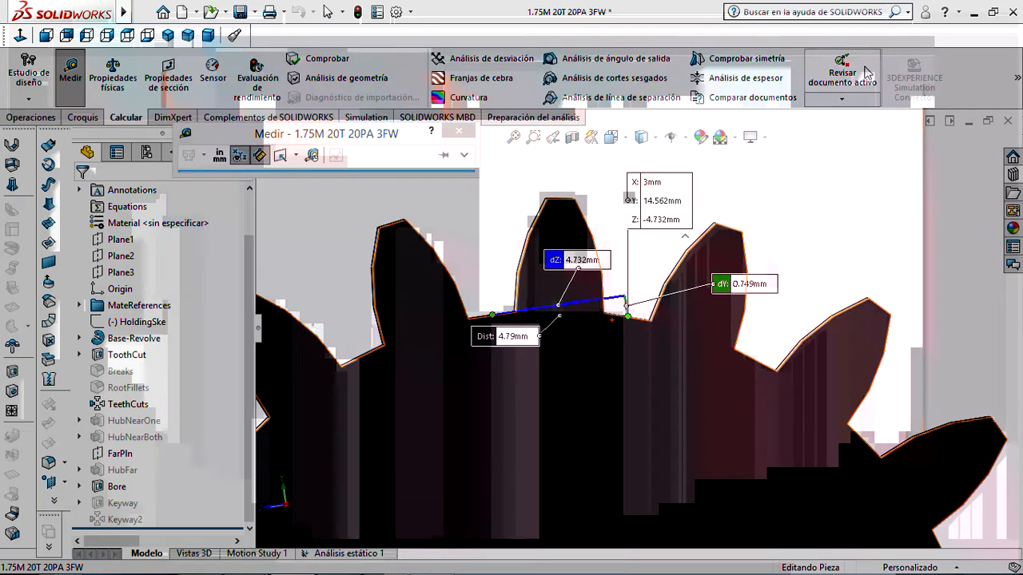
scroll(644, 296, down, 1)
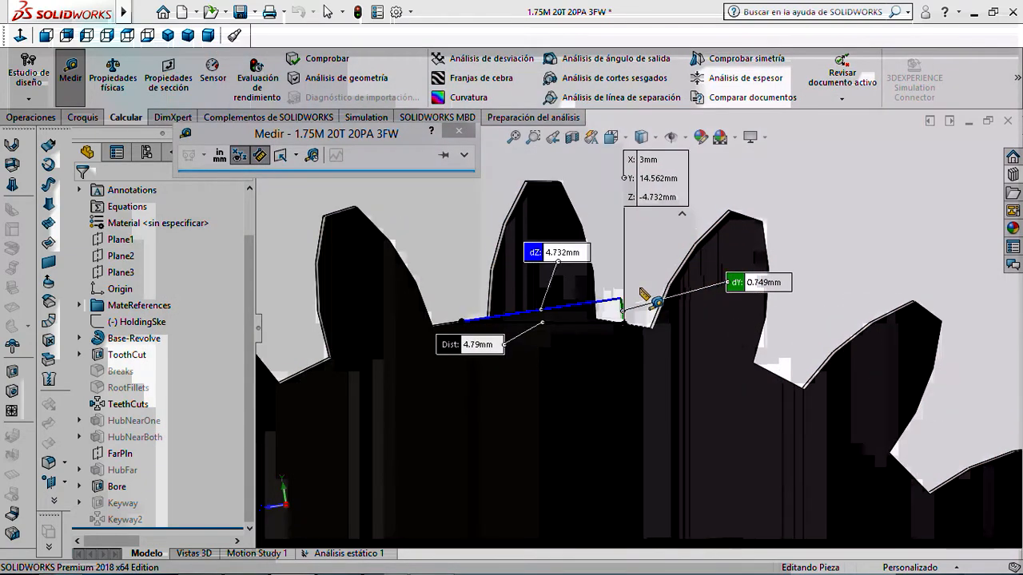
scroll(644, 296, down, 2)
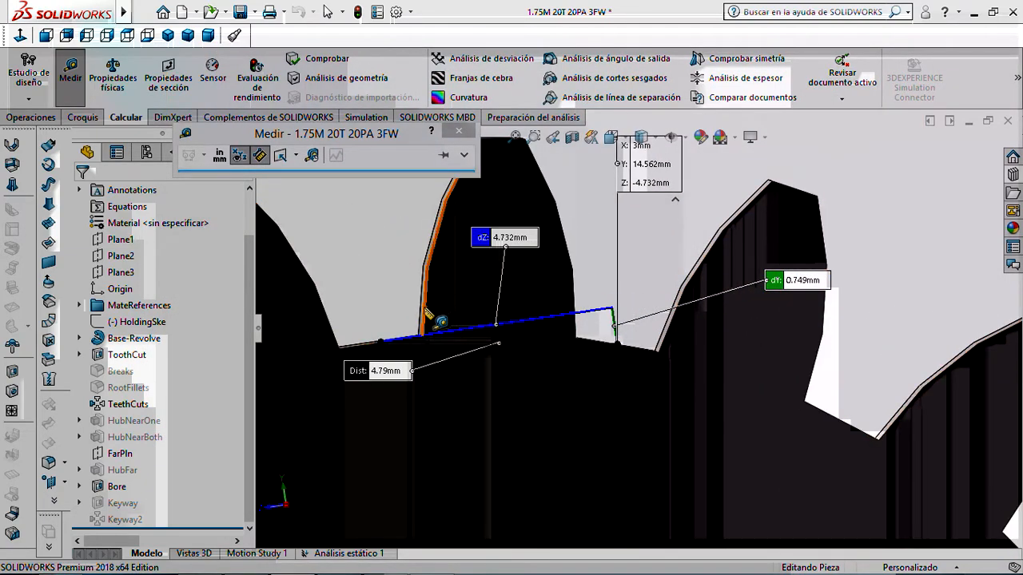
click(418, 287)
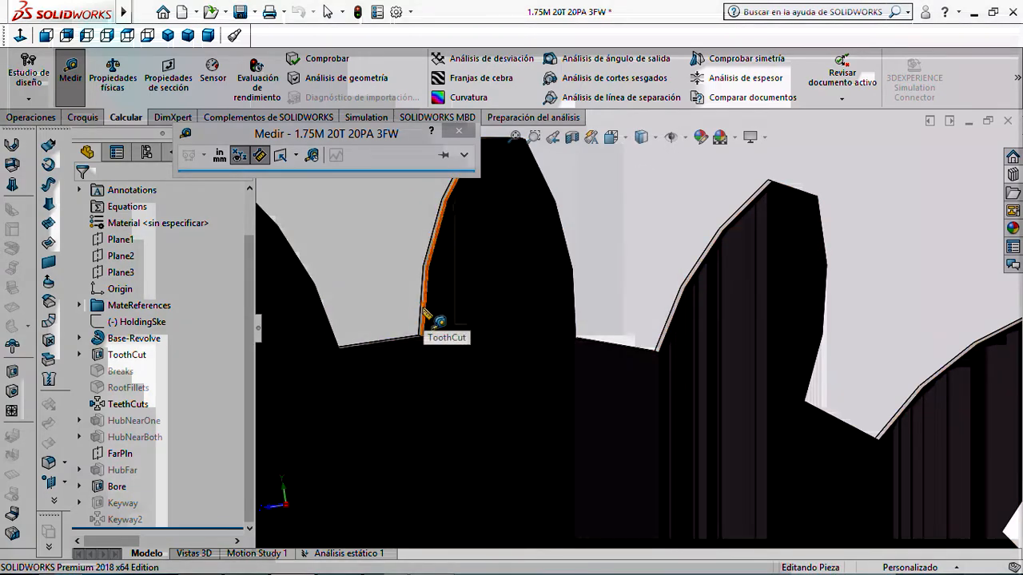
click(424, 313)
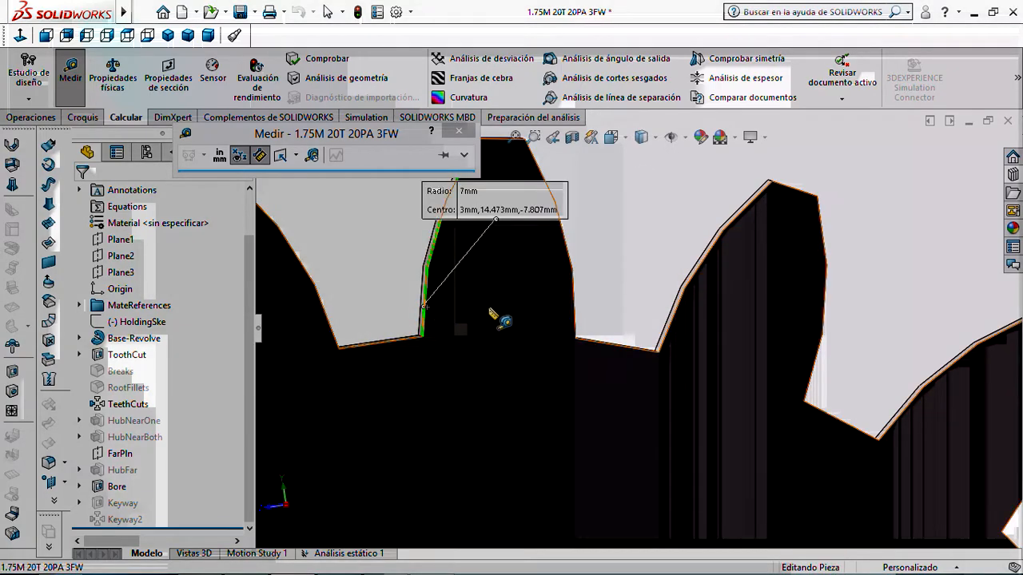
click(573, 308)
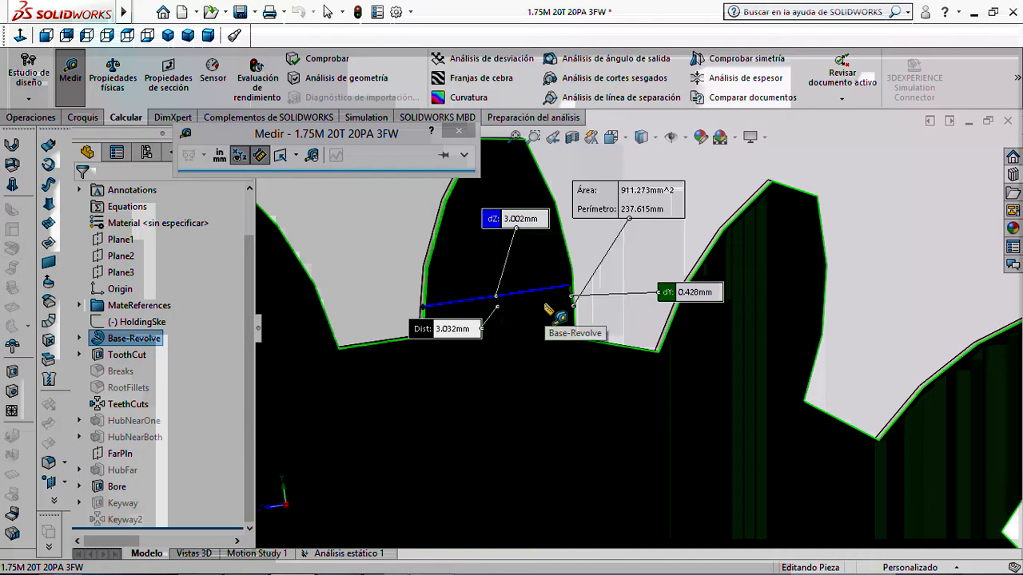
scroll(546, 305, down, 1)
scroll(546, 306, up, 1)
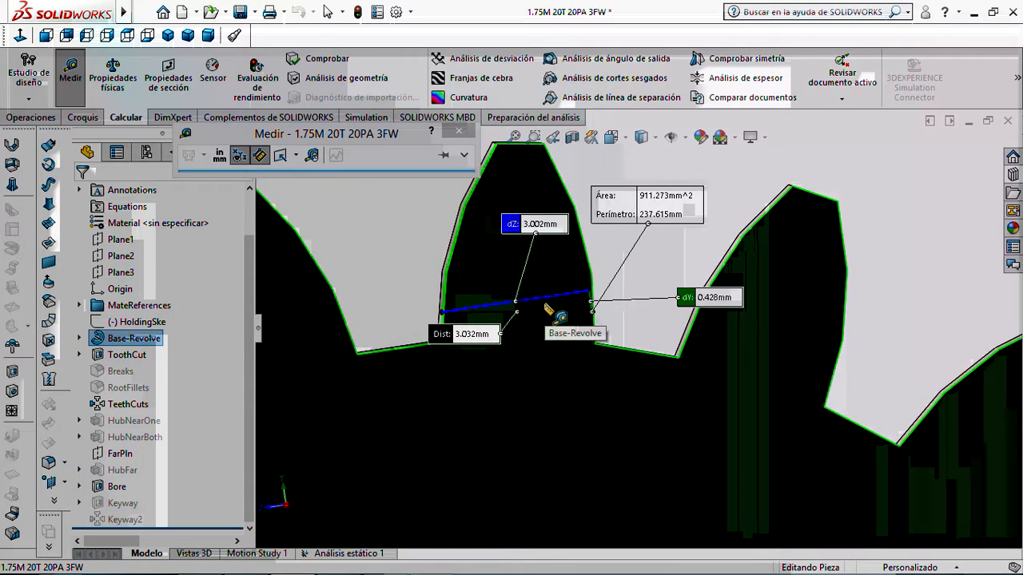
scroll(548, 309, down, 1)
scroll(547, 309, up, 1)
scroll(548, 312, down, 1)
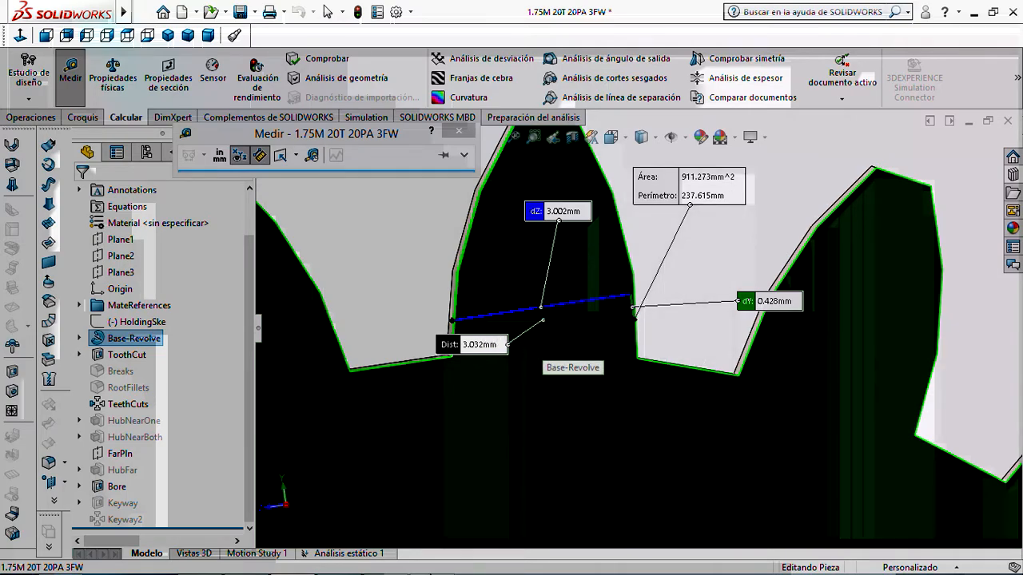
Step: Switch to PowerPoint, complete the note beside equation 14-8 with "d=3,03mm" and bring up the Shigley PDF's stress concentration charts
click(387, 563)
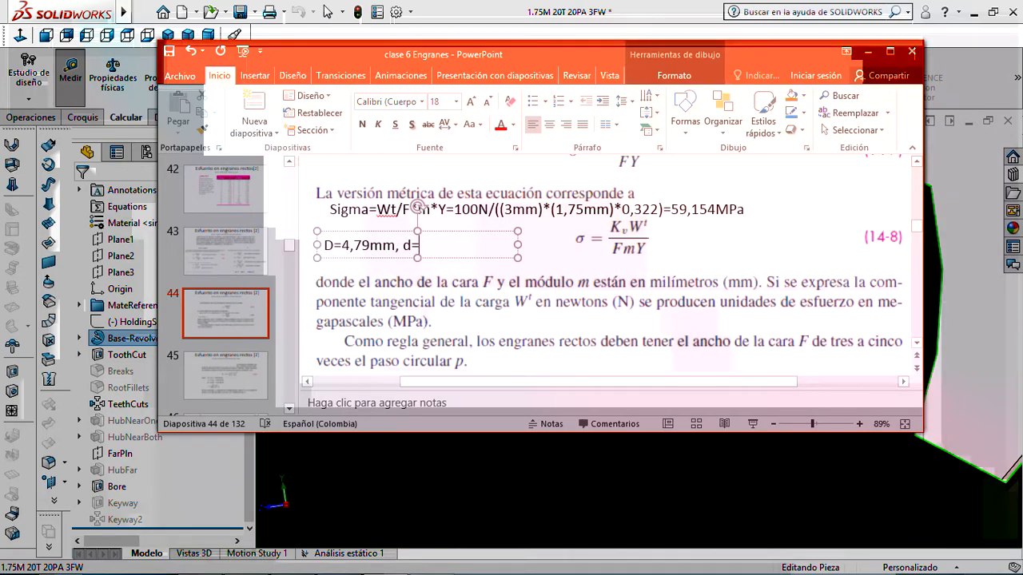
text(=3)
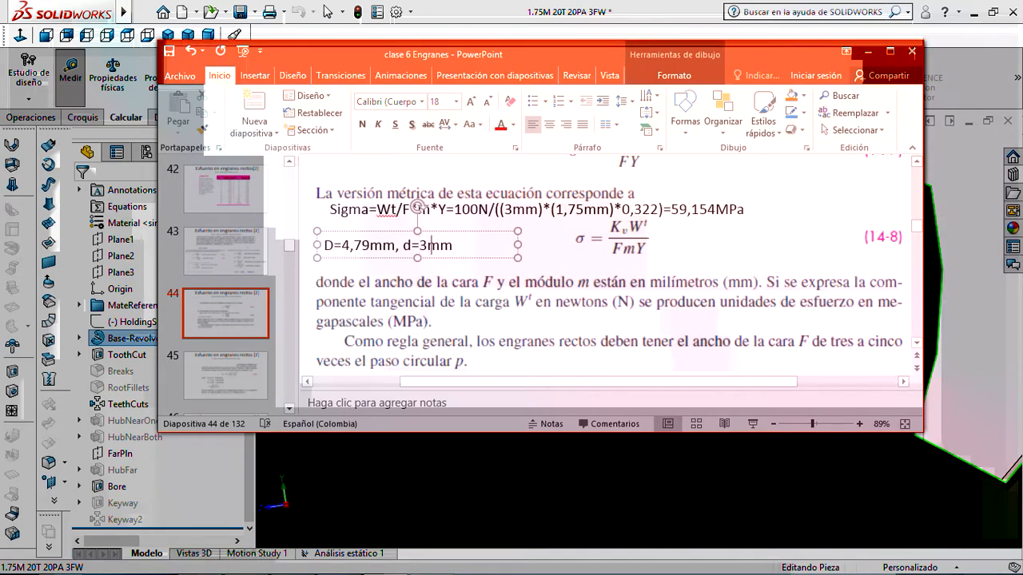
text(,03)
click(432, 559)
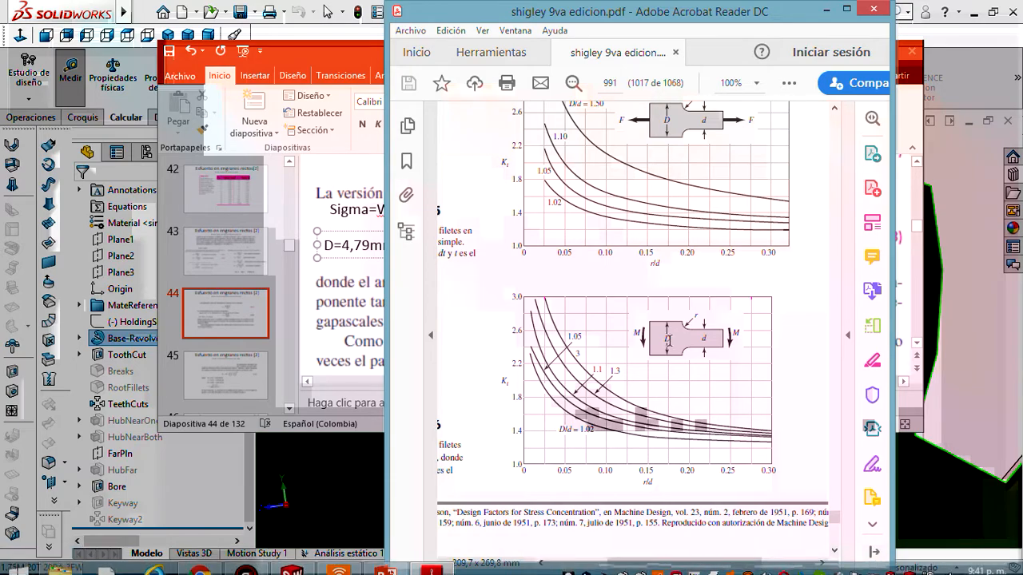